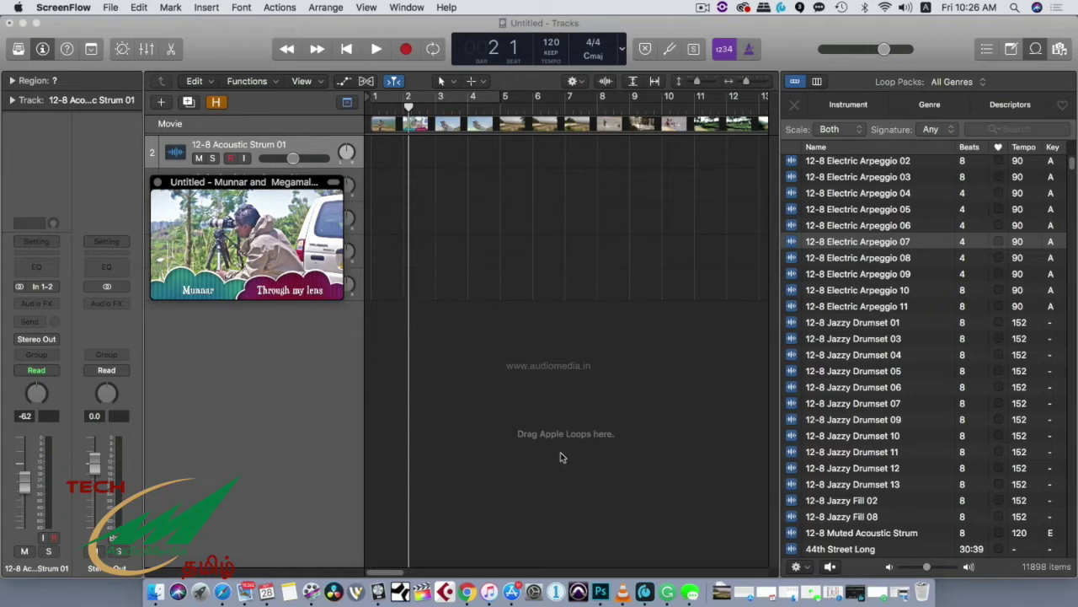
Step: Browse the Downloads folder for a movie to open and select Munnar and Megamalai Travelogue.mp4
left_click(333, 448)
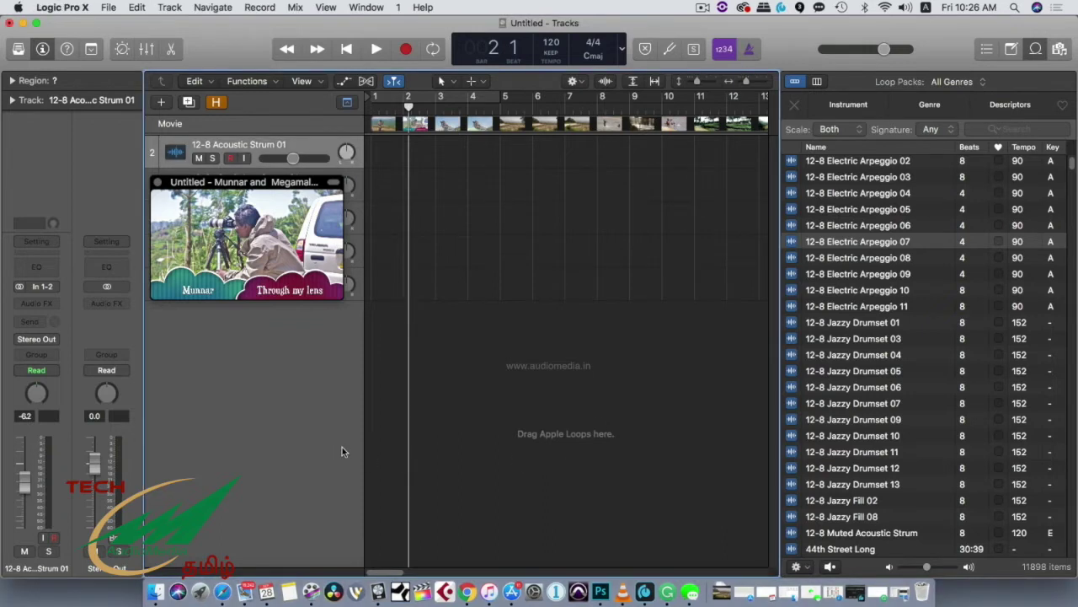
left_click(109, 8)
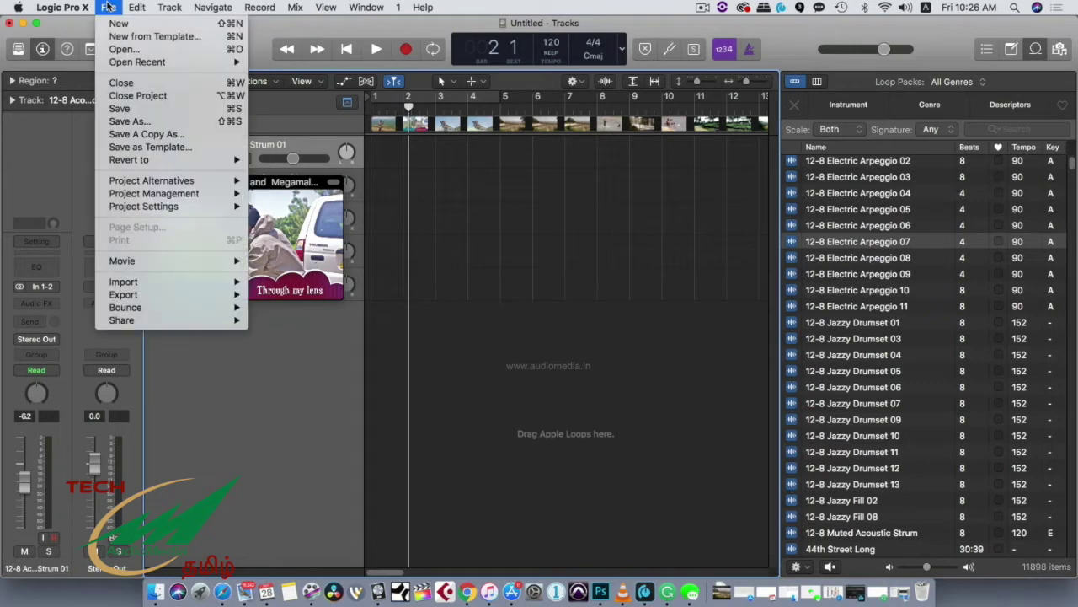
mouse_move(118, 261)
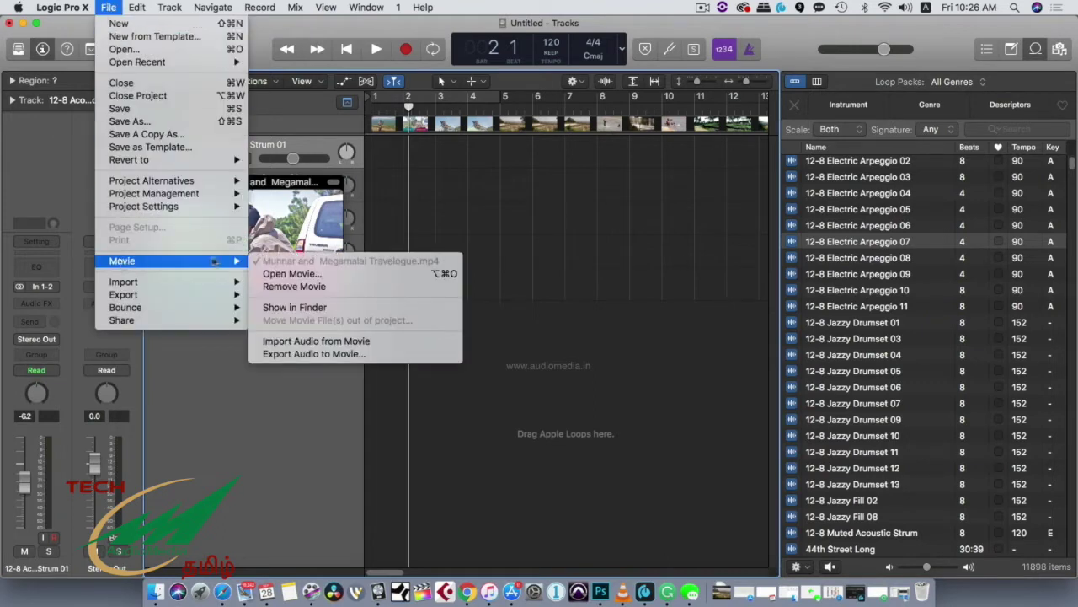
left_click(291, 274)
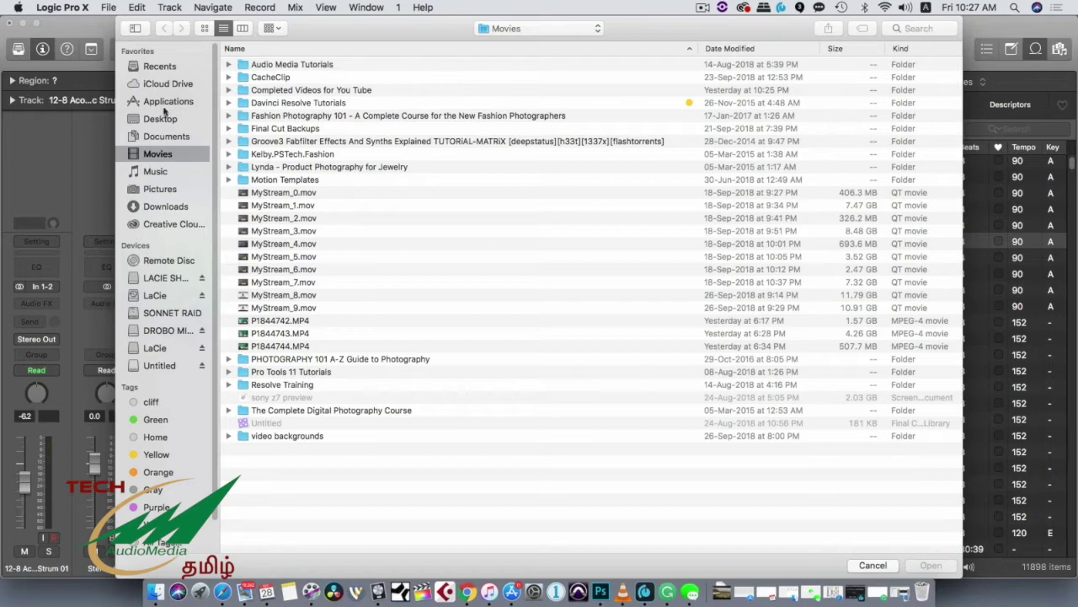
left_click(177, 208)
scroll(305, 303, "down", 15)
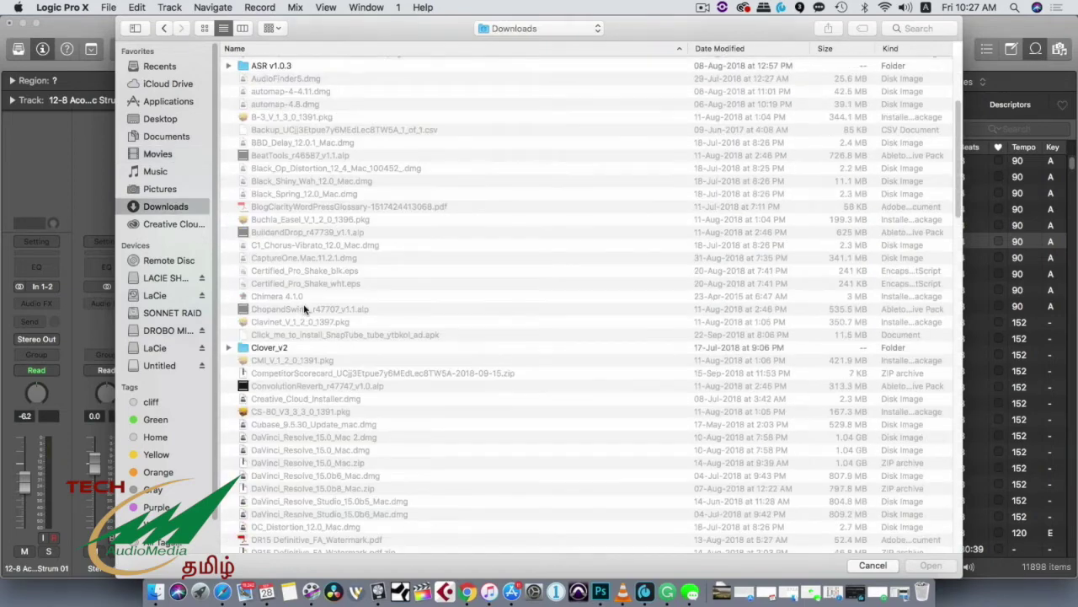
scroll(305, 307, "down", 15)
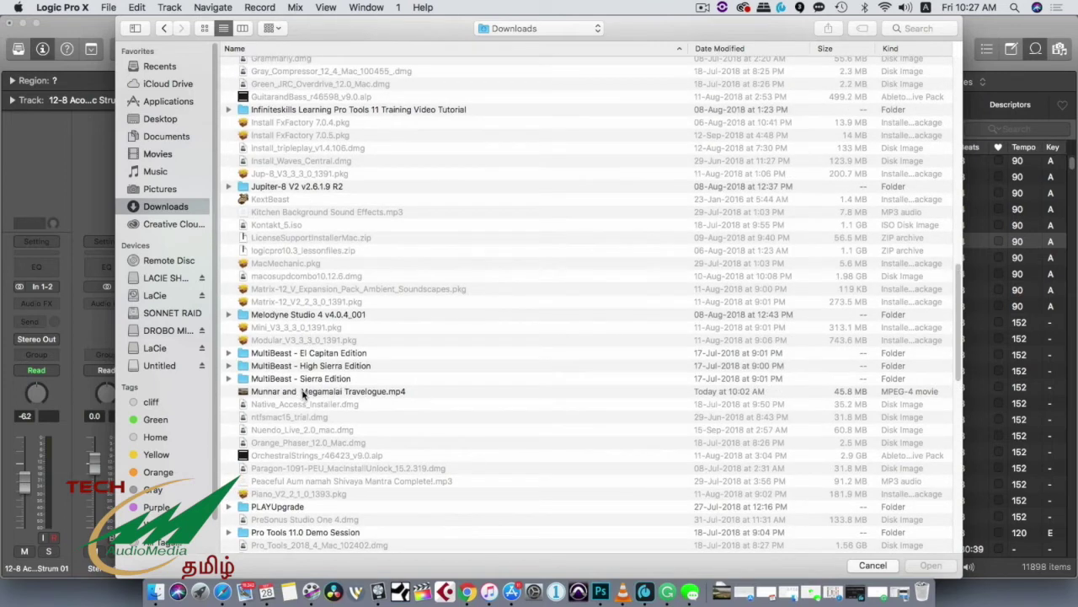
left_click(305, 394)
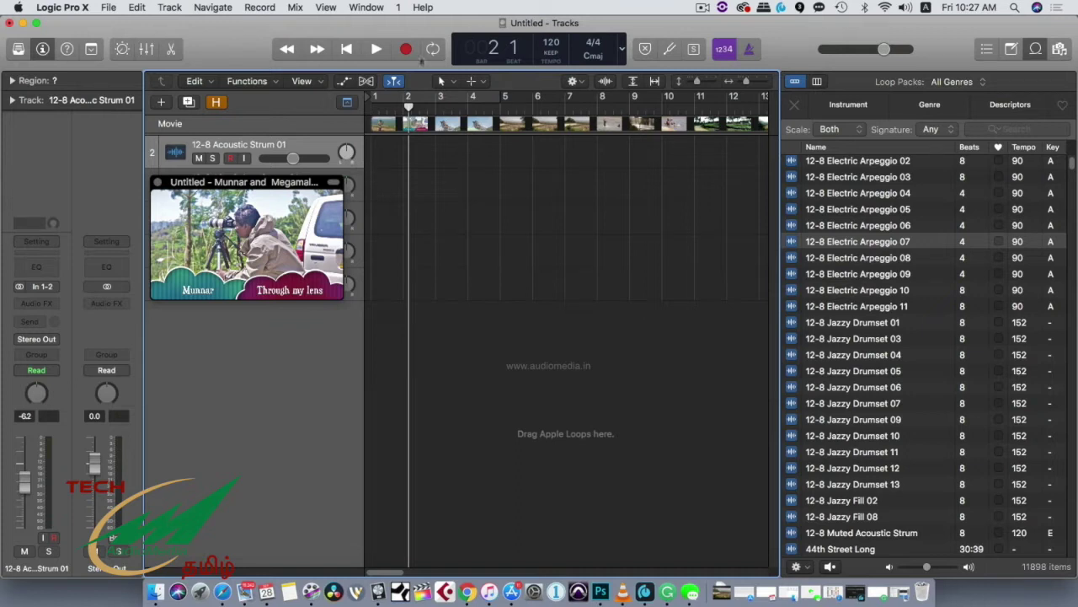
Step: Preview the movie by playing it from bar 1 and return the playhead to the project start
left_click_drag(409, 106, 362, 107)
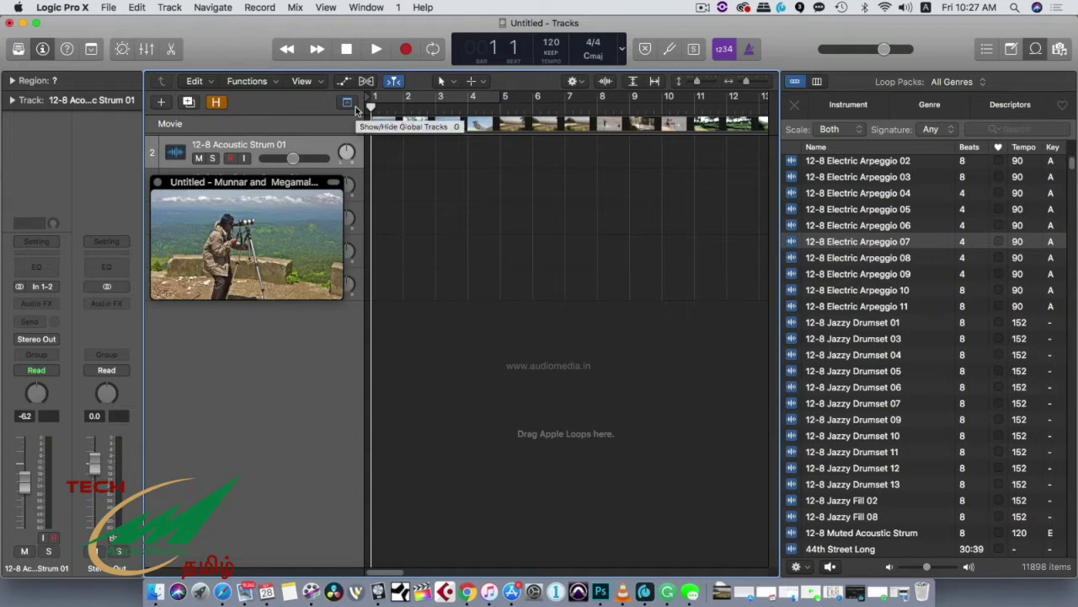
key("space")
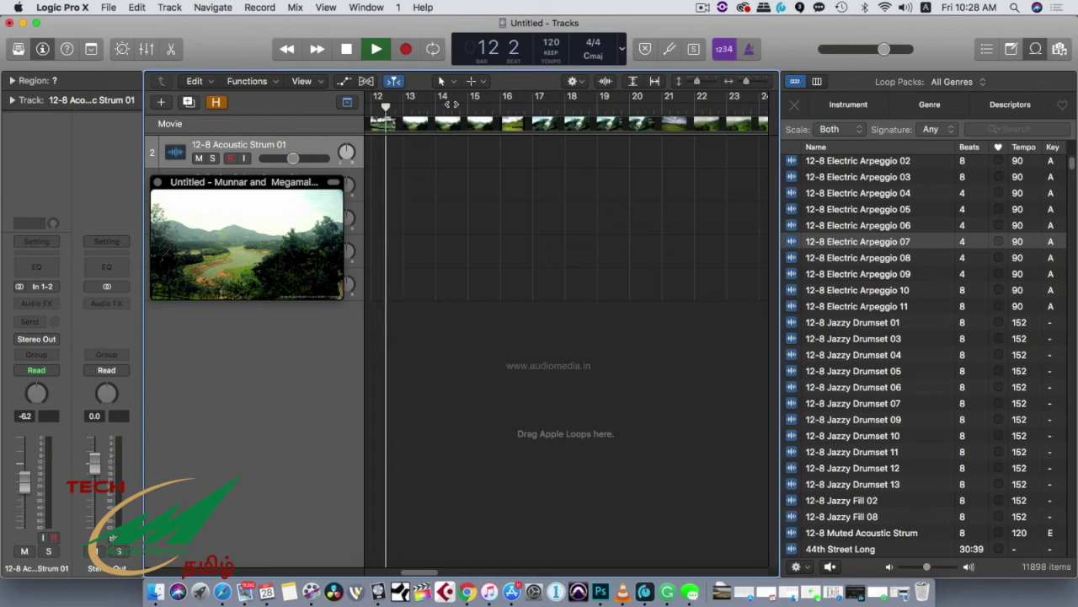
key("space")
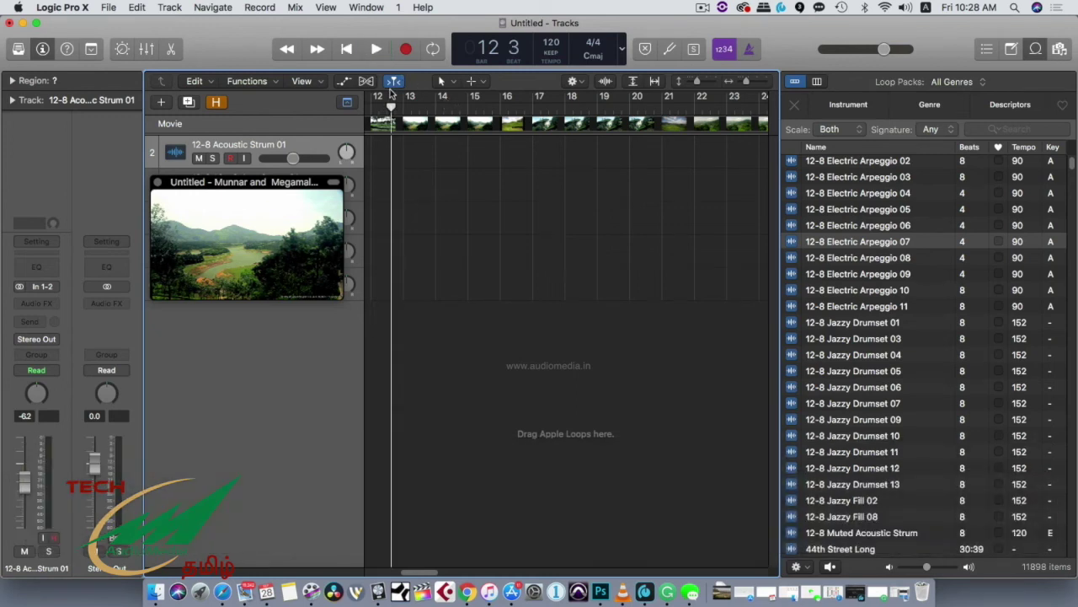
left_click_drag(392, 108, 303, 101)
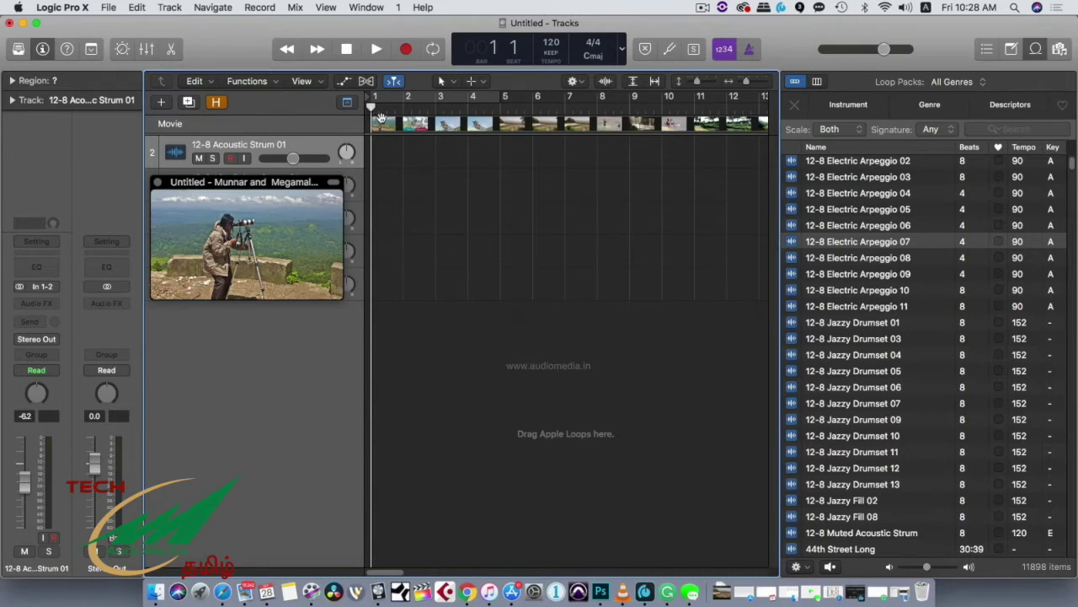
key("space")
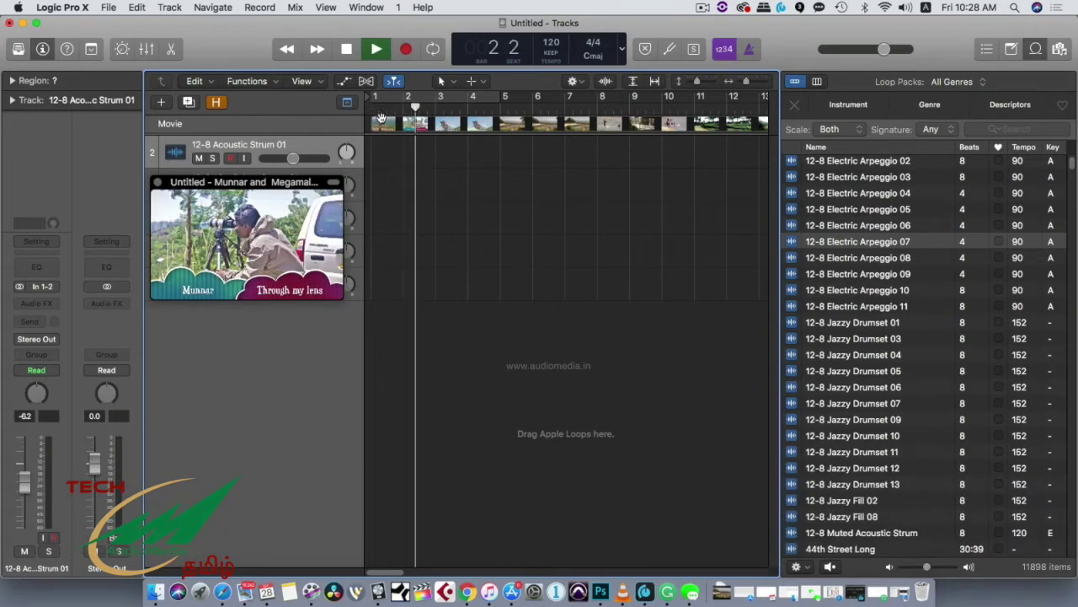
key("space")
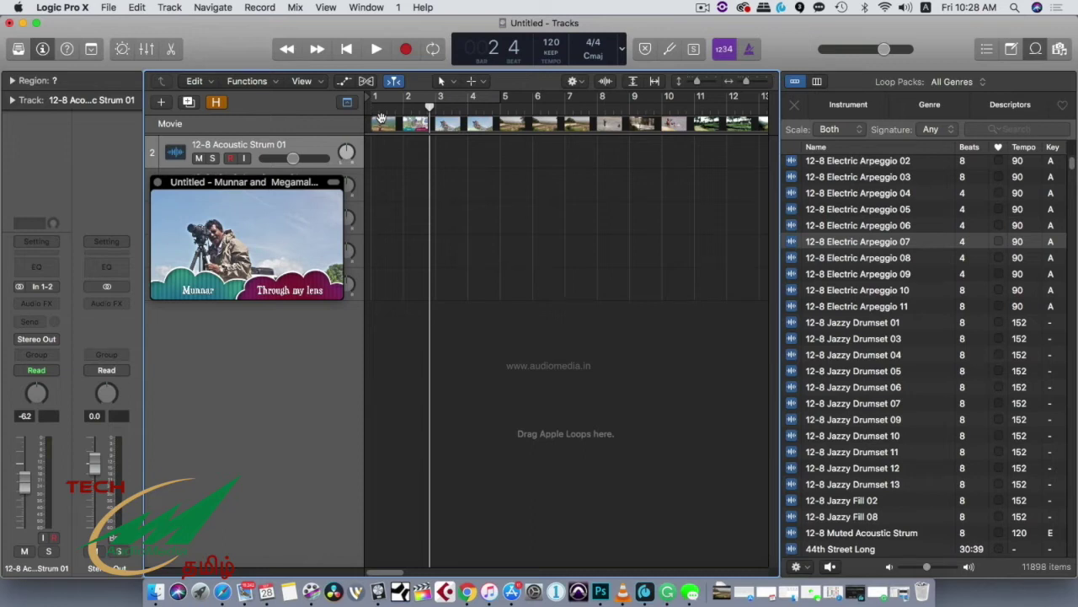
key("Return")
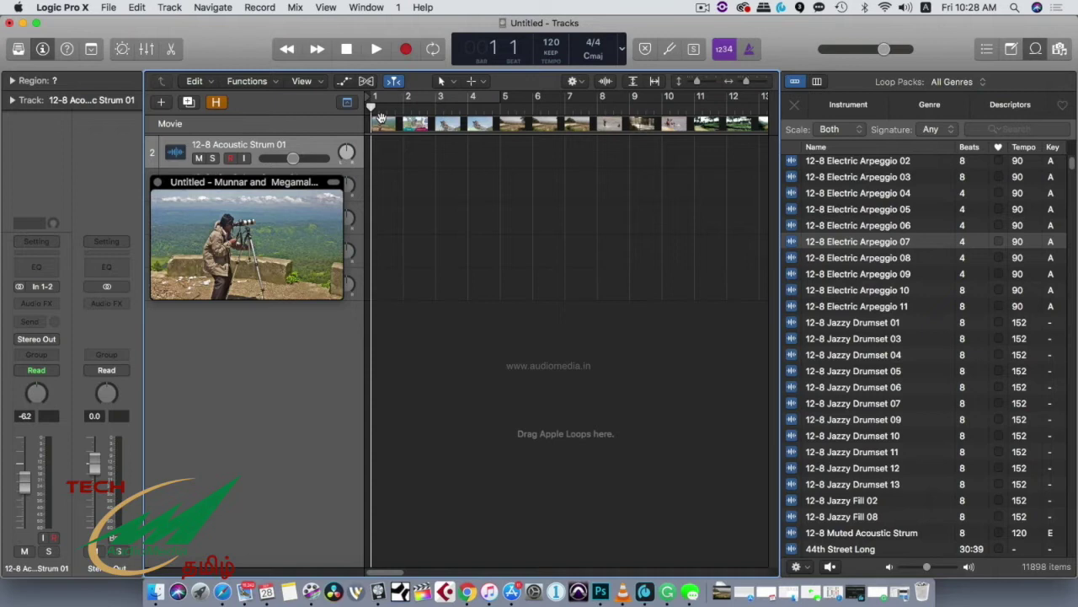
Step: Toggle the loop browser off and on, and audition the 12-8 Acoustic Strum 01 loop
key("o")
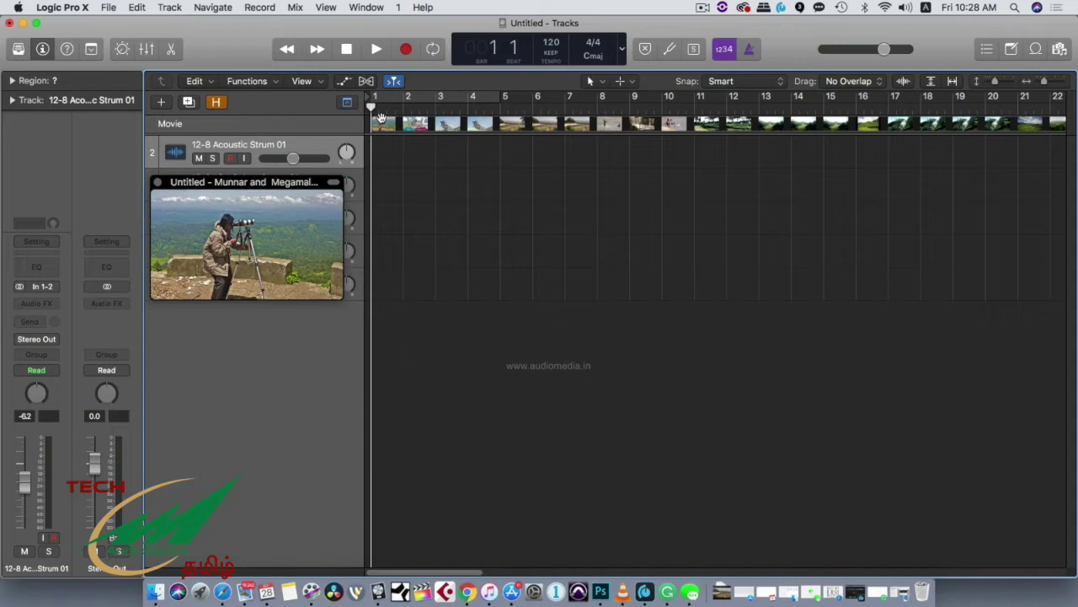
key("o")
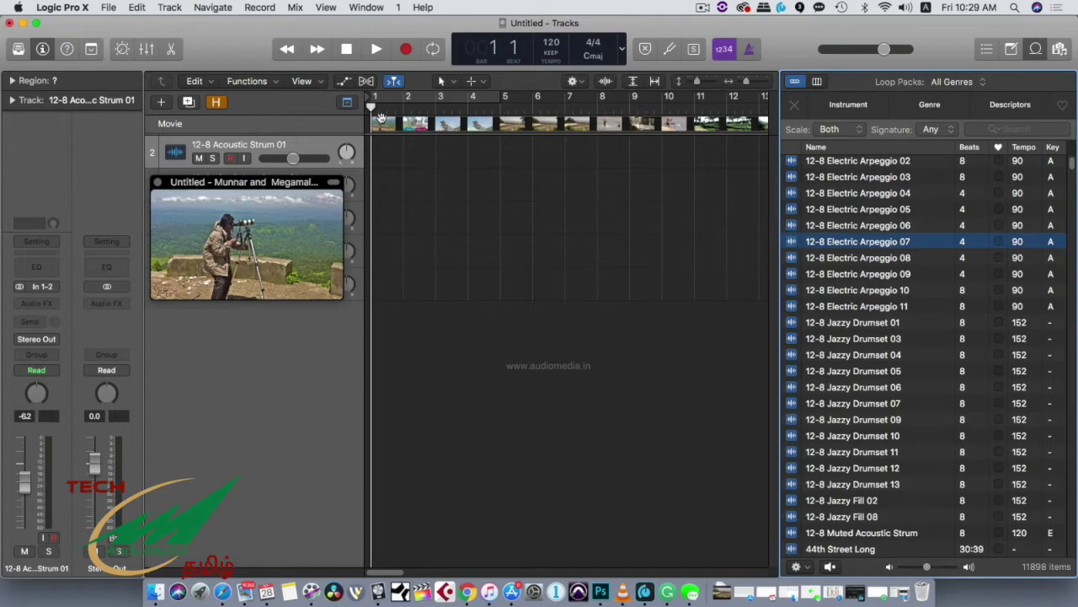
scroll(847, 215, "up", 5)
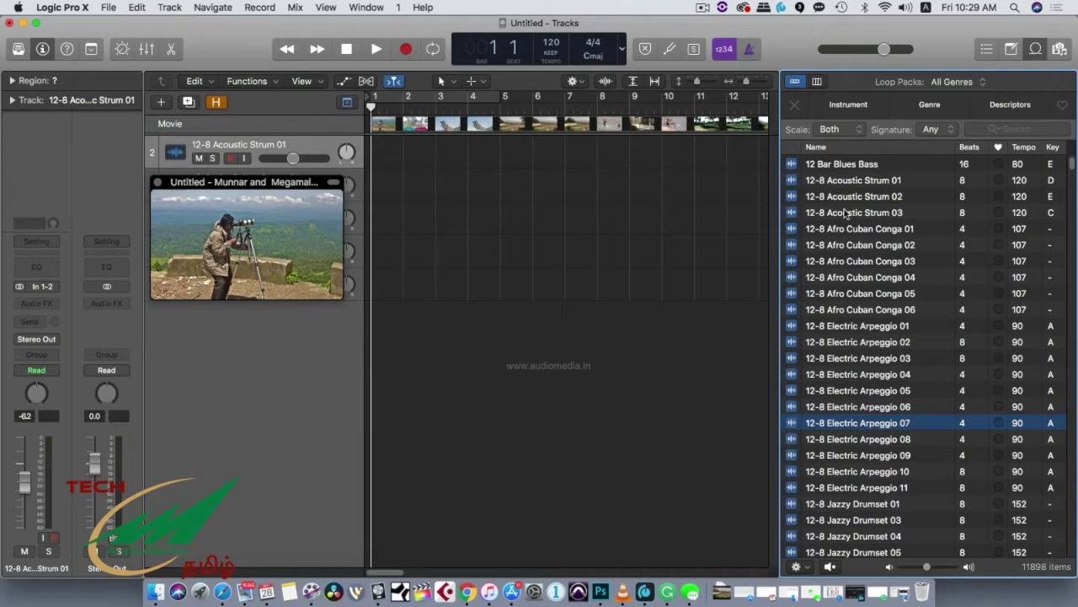
left_click(830, 183)
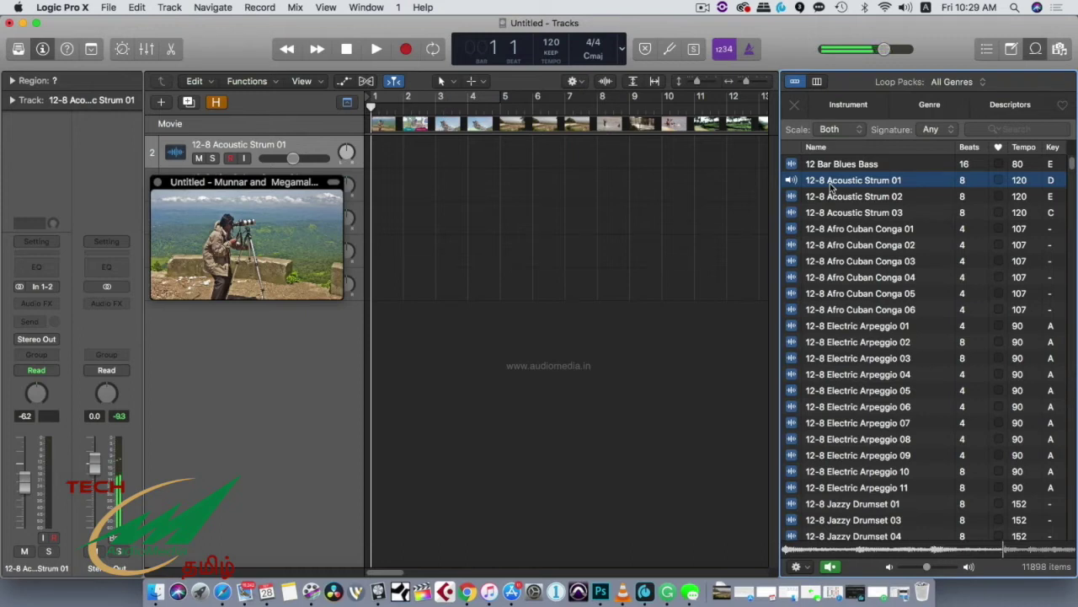
left_click(830, 187)
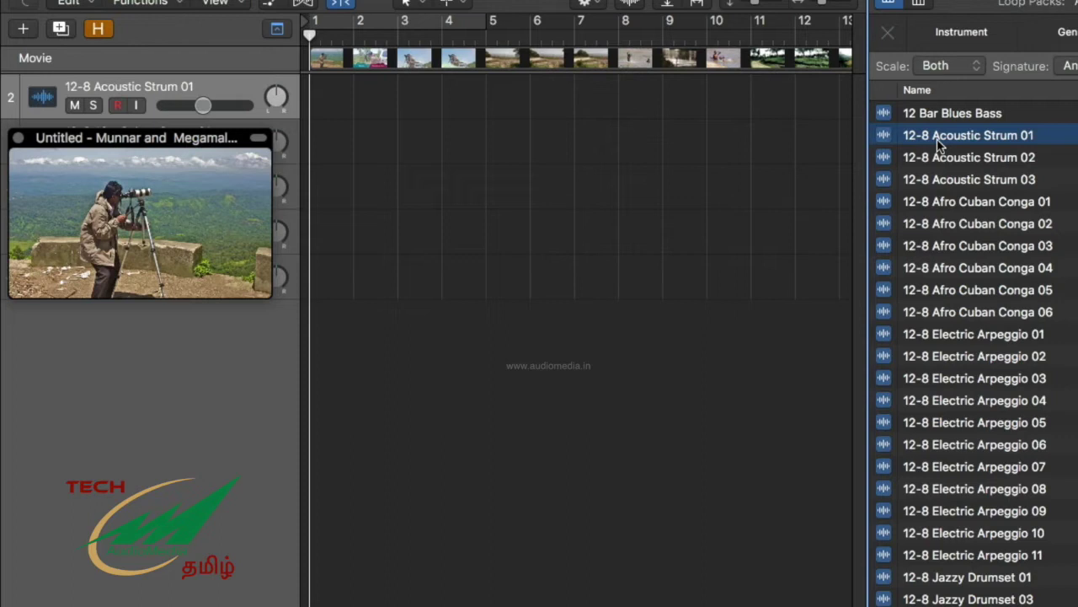
Step: Place the 12-8 Acoustic Strum 01 loop at bar 1 of its track and repeat it up to bar 9
left_click_drag(937, 143, 303, 96)
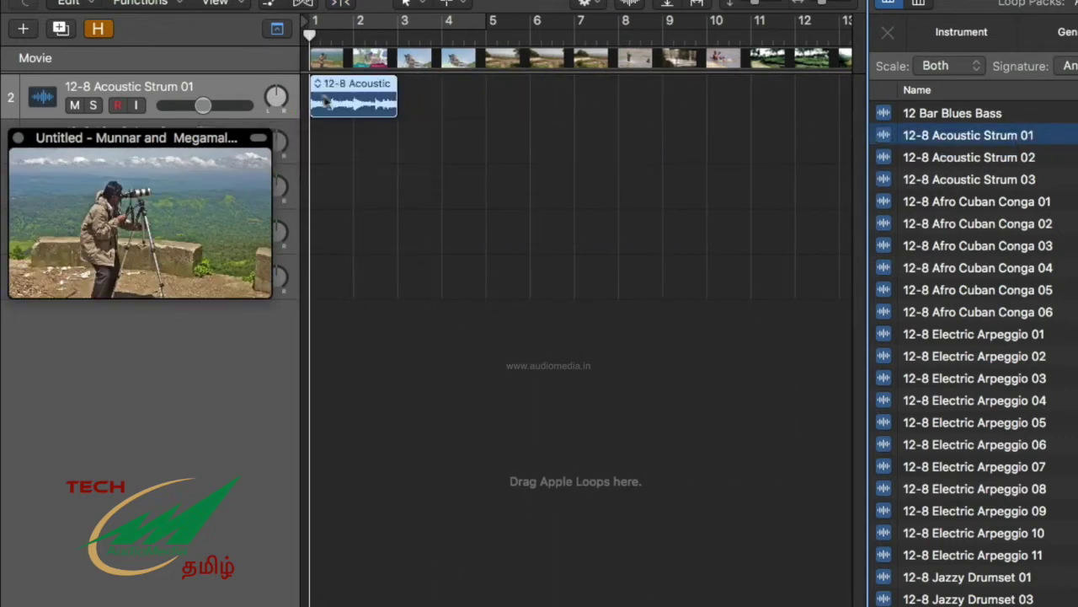
left_click(352, 103)
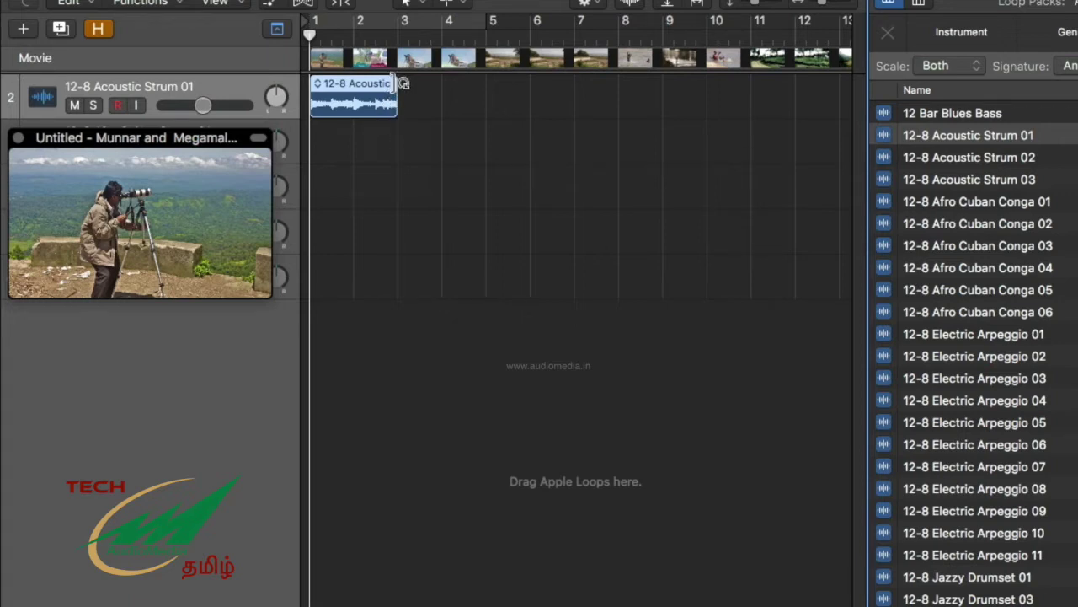
left_click_drag(404, 83, 670, 116)
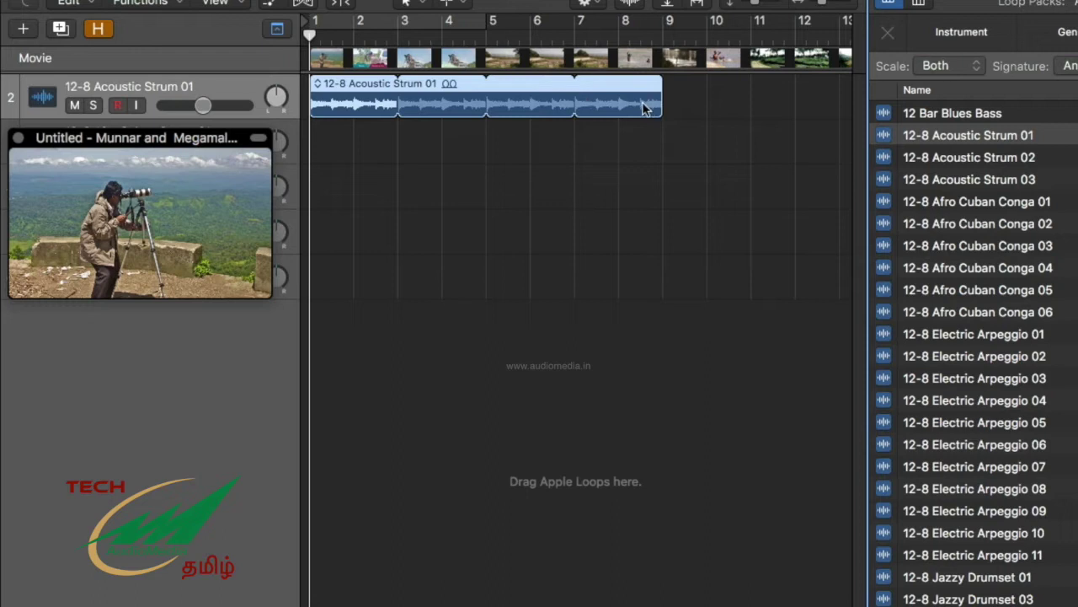
Step: Play the acoustic strum loop against the movie from the start and return the playhead to bar 1
key("space")
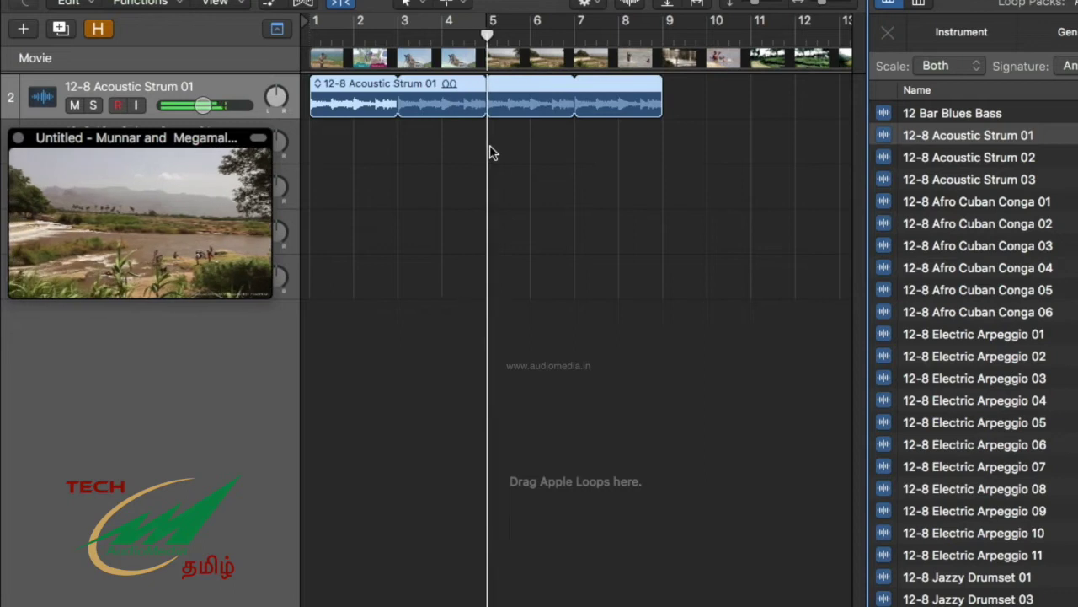
key("space")
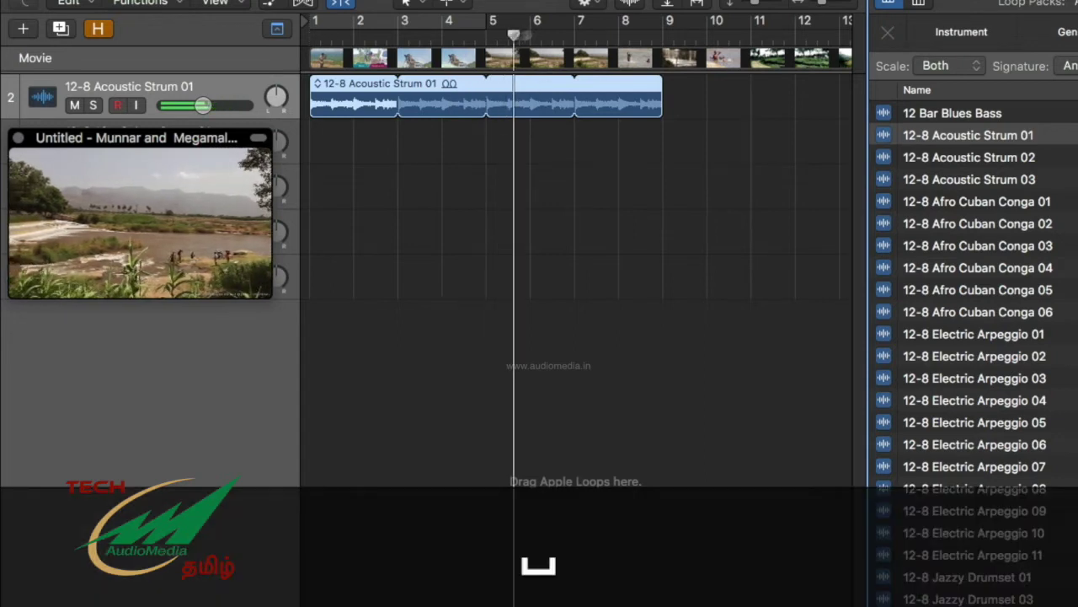
left_click_drag(514, 35, 307, 45)
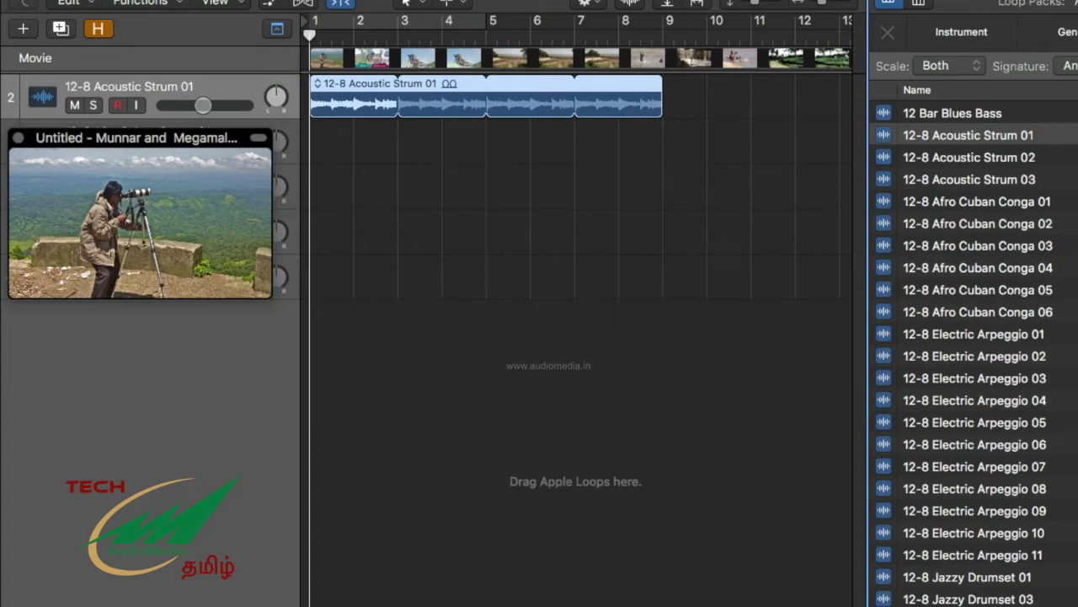
key("space")
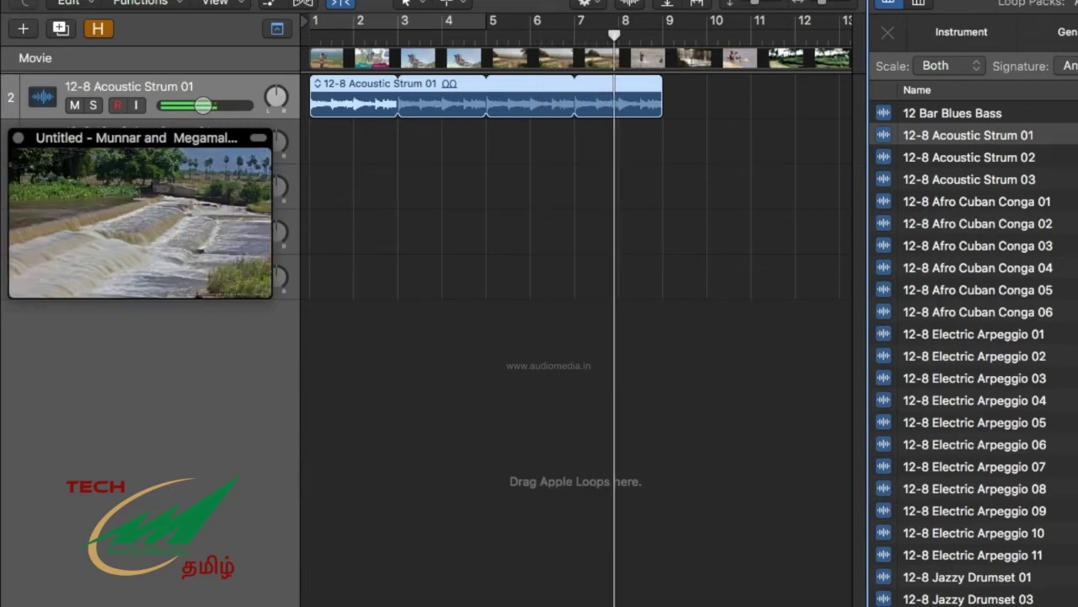
key("space")
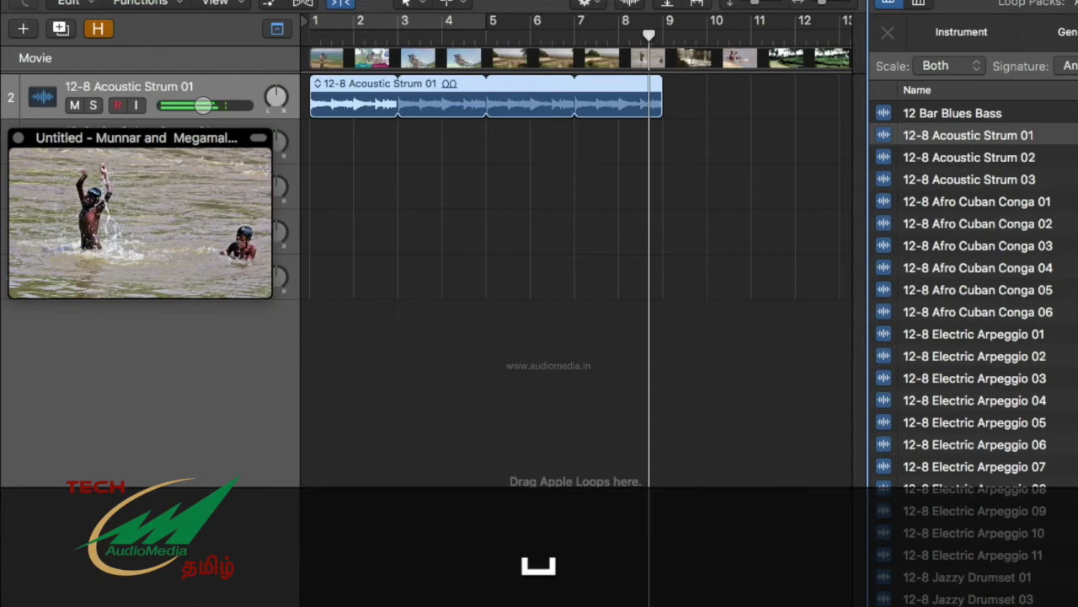
left_click(356, 38)
left_click(310, 35)
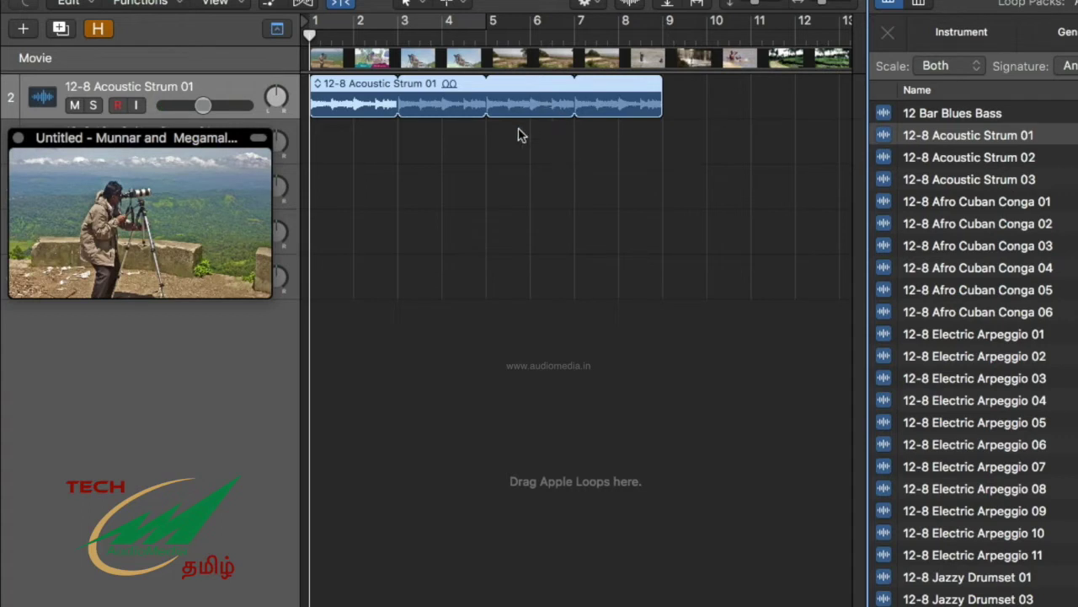
Step: Audition the 12-8 Afro Cuban Conga 01, 02 and 03 loops in the loop browser
left_click(964, 211)
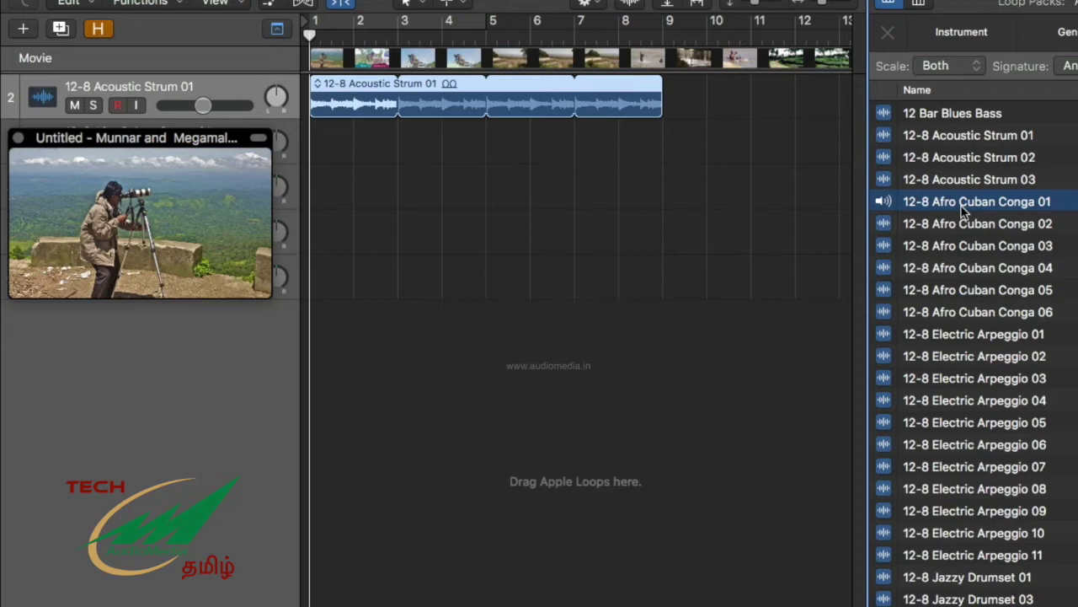
left_click(964, 231)
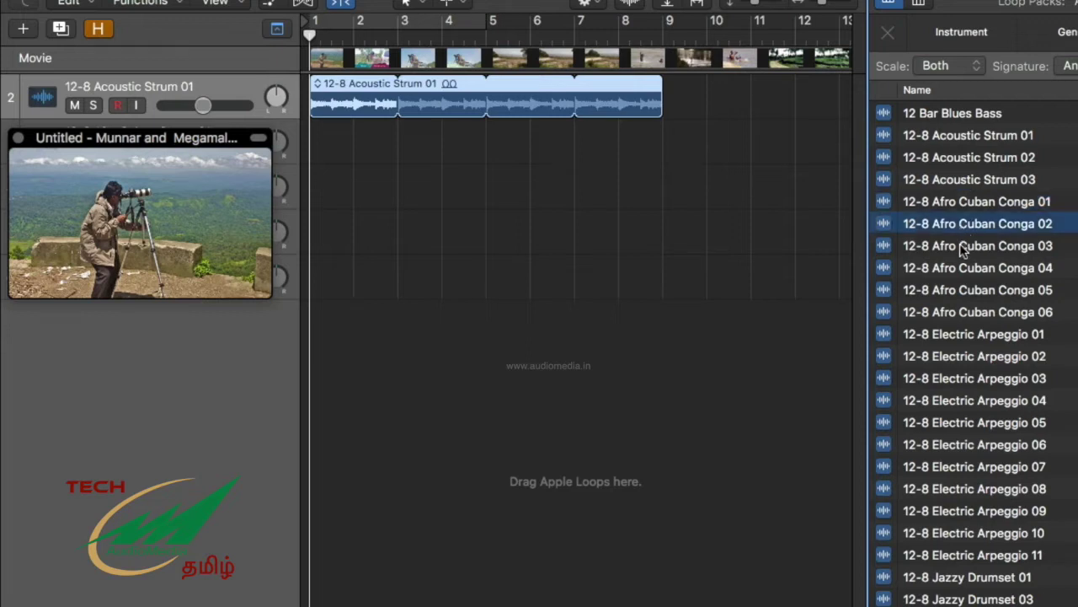
left_click(963, 251)
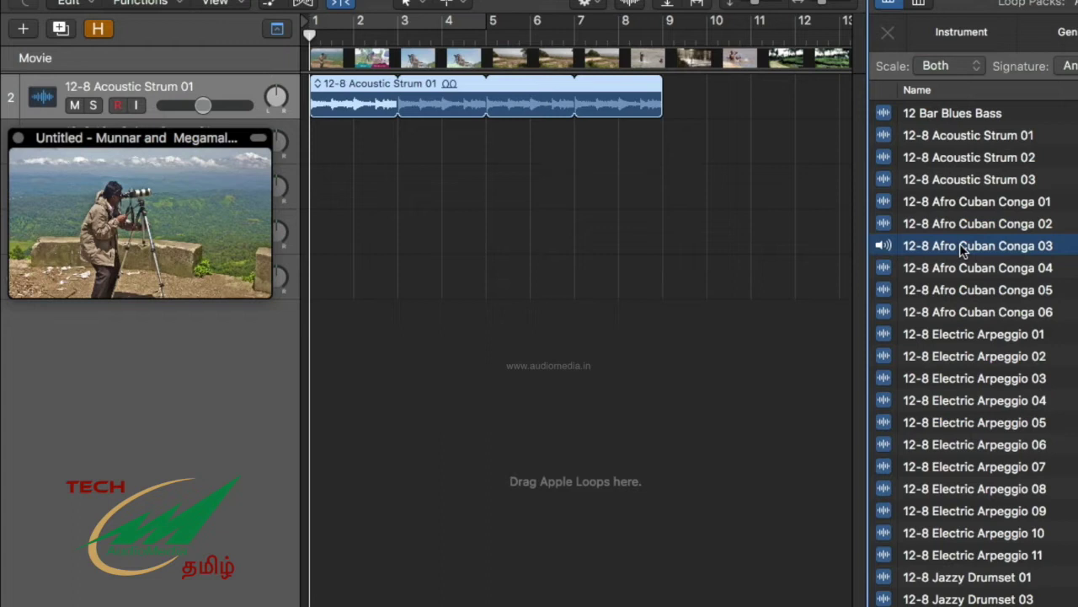
left_click(958, 205)
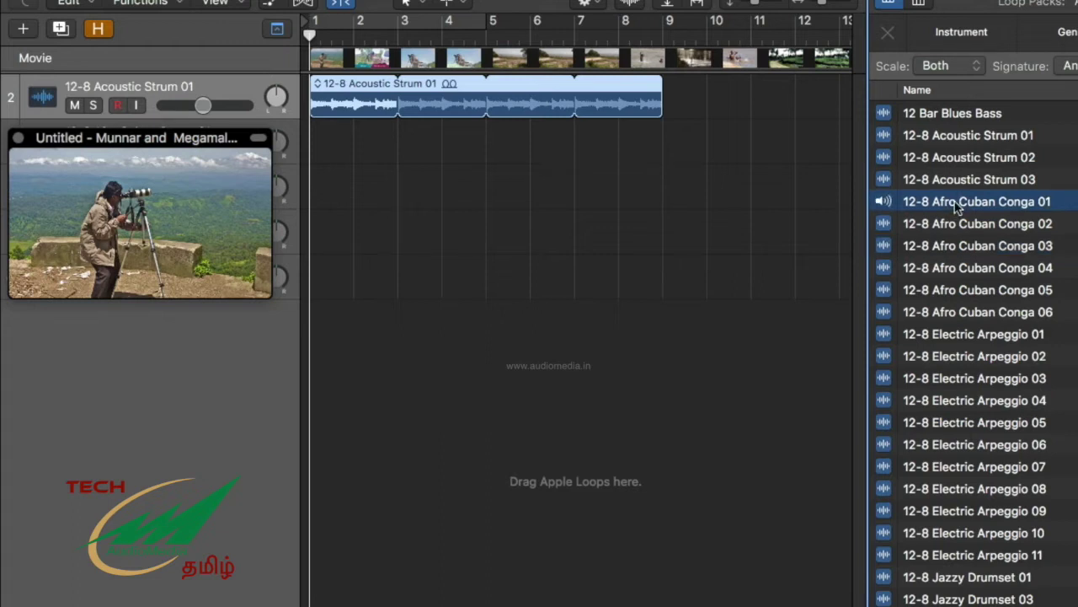
Step: Add the 12-8 Afro Cuban Conga 01 loop at bar 3 below the acoustic strum region and repeat it up to bar 9
left_click(958, 207)
left_click_drag(958, 207, 405, 162)
left_click_drag(438, 129, 652, 155)
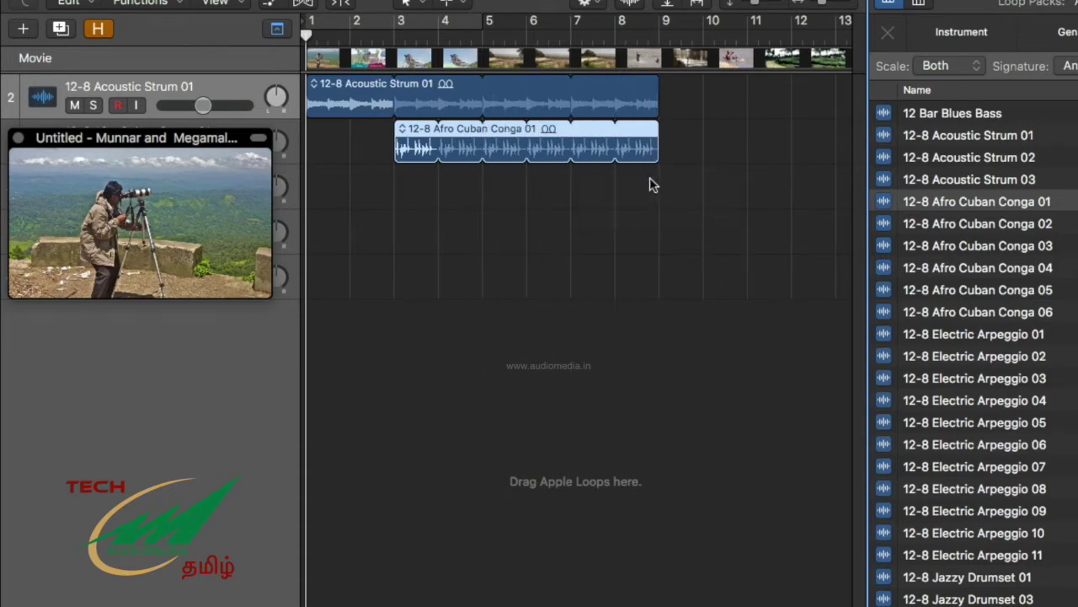
Step: Play the arrangement from the start to about bar 7 and shorten the Afro Cuban Conga 01 repeats to end at bar 5
key("Return")
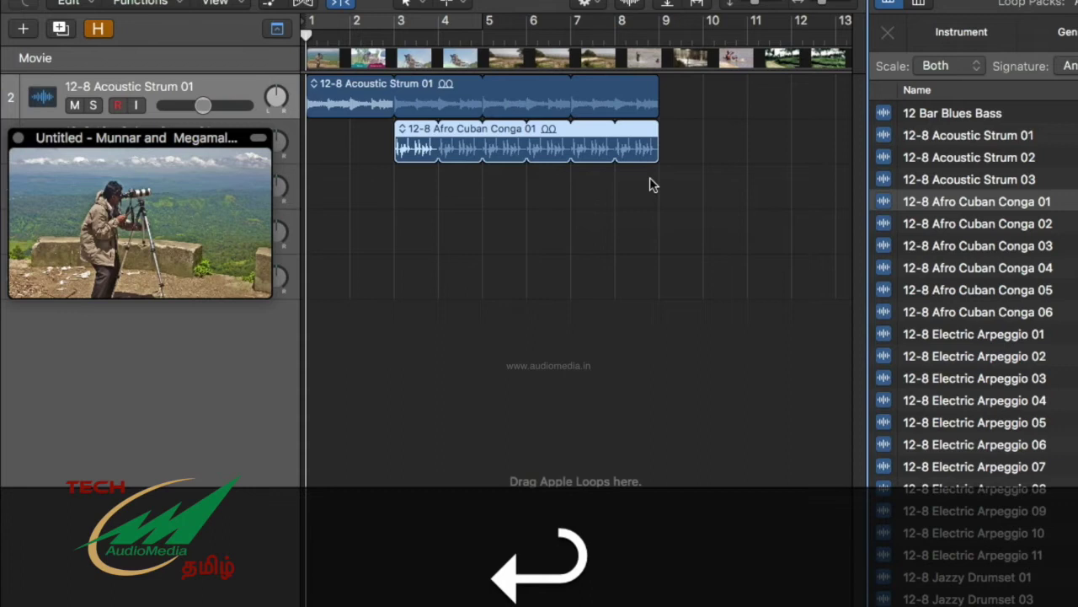
key("space")
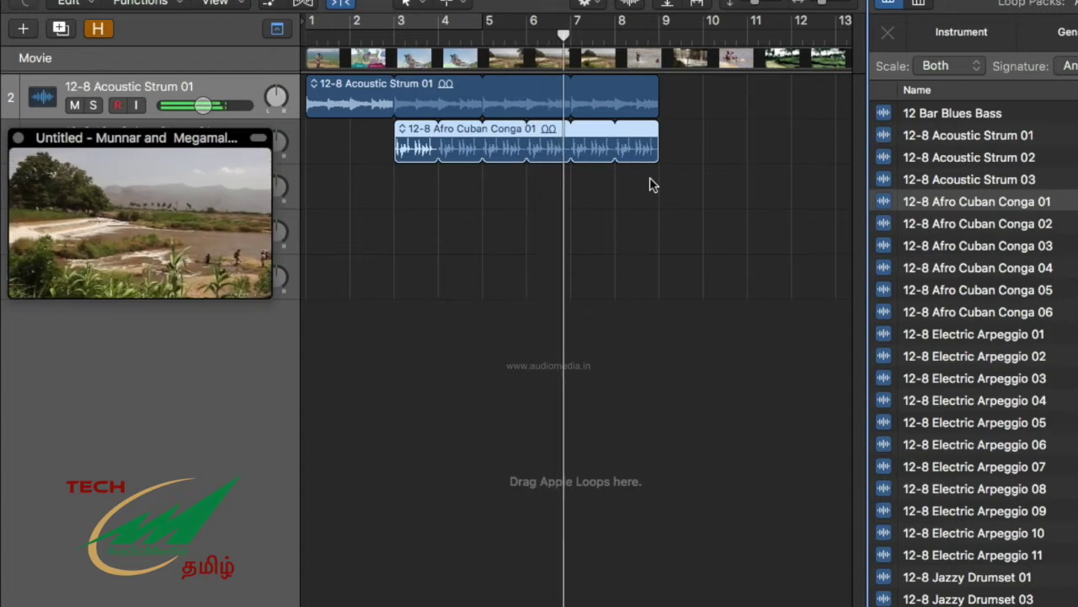
key("space")
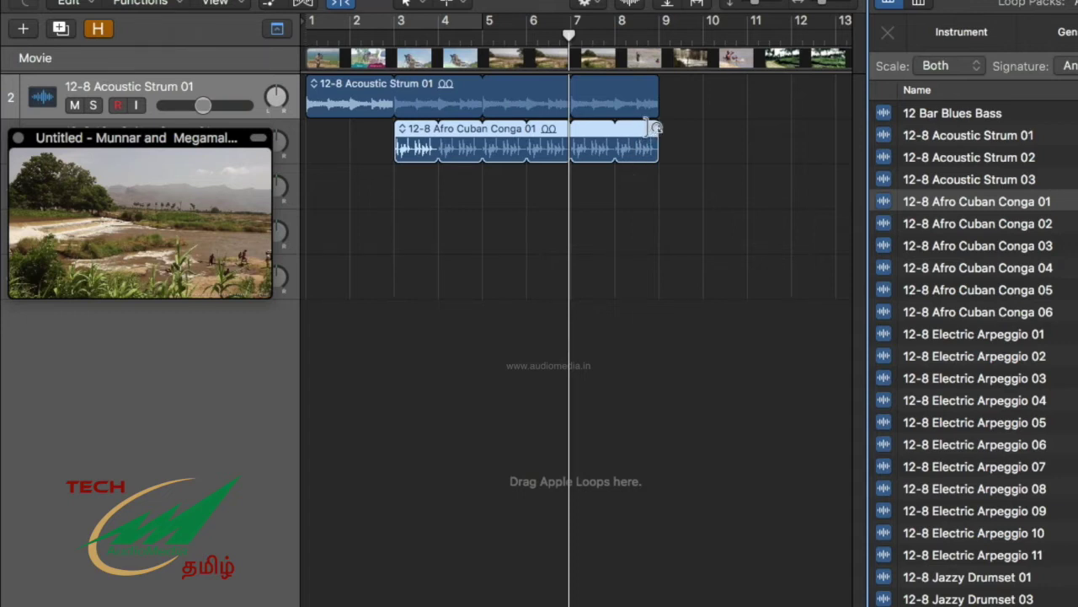
left_click_drag(662, 126, 494, 150)
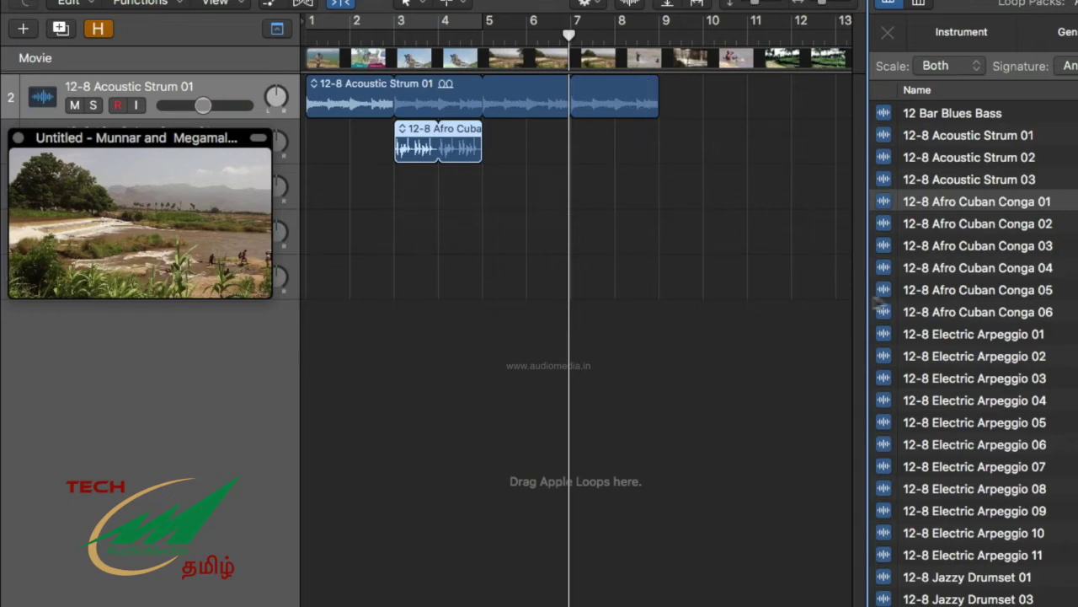
Step: Audition the 12-8 Jazzy Drumset 01 loop, add it at bar 5 below the conga region and repeat it up to bar 13
scroll(948, 381, "down", 2)
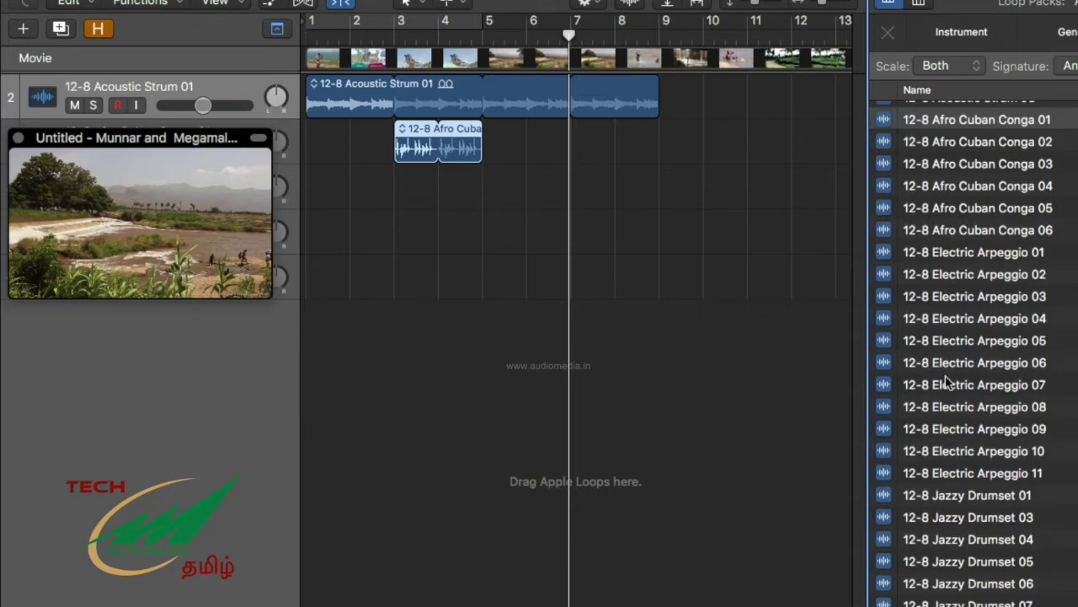
left_click(973, 497)
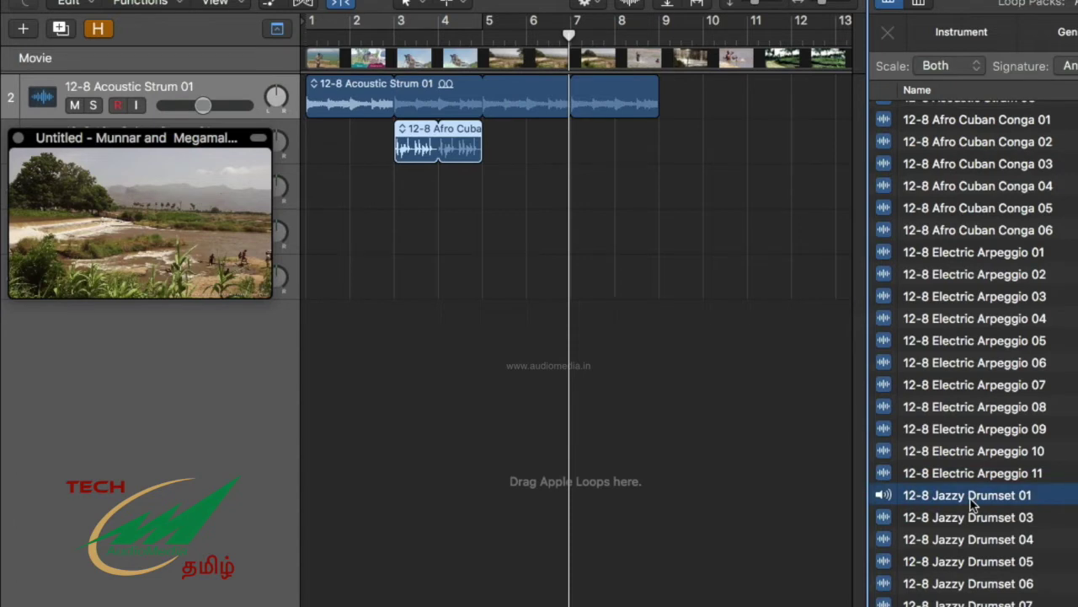
left_click(973, 502)
left_click_drag(972, 499, 486, 180)
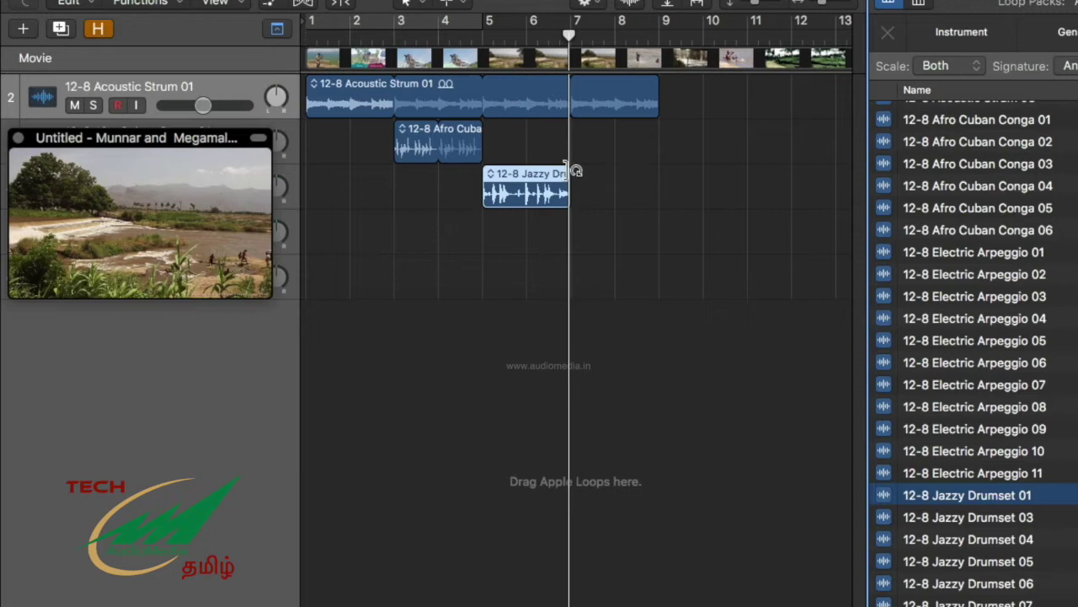
left_click_drag(572, 171, 836, 205)
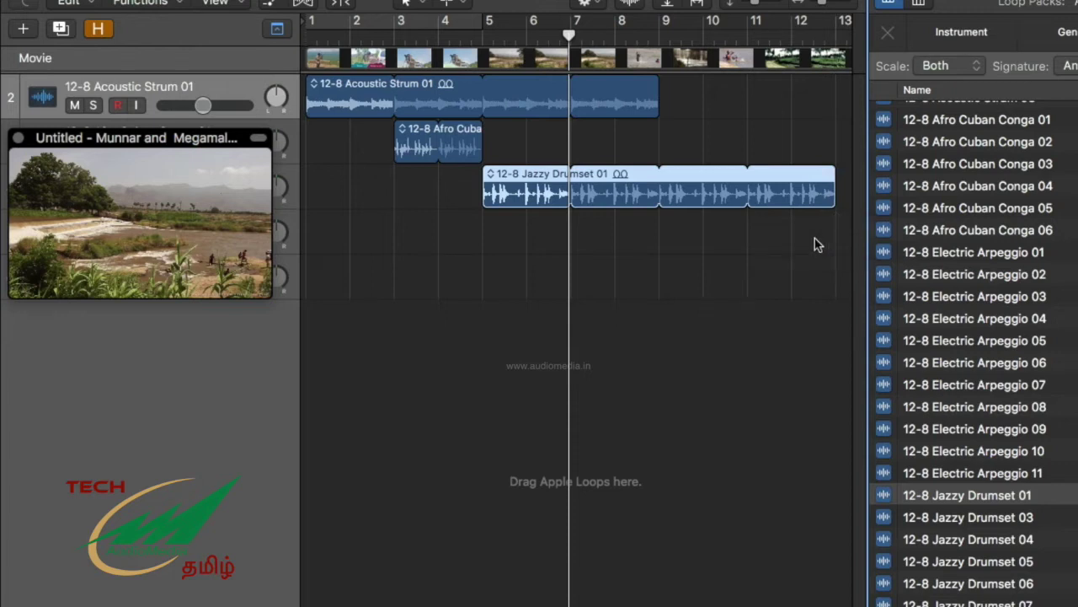
Step: Play the arrangement against the movie from the start and stop just past bar 9
key("Return")
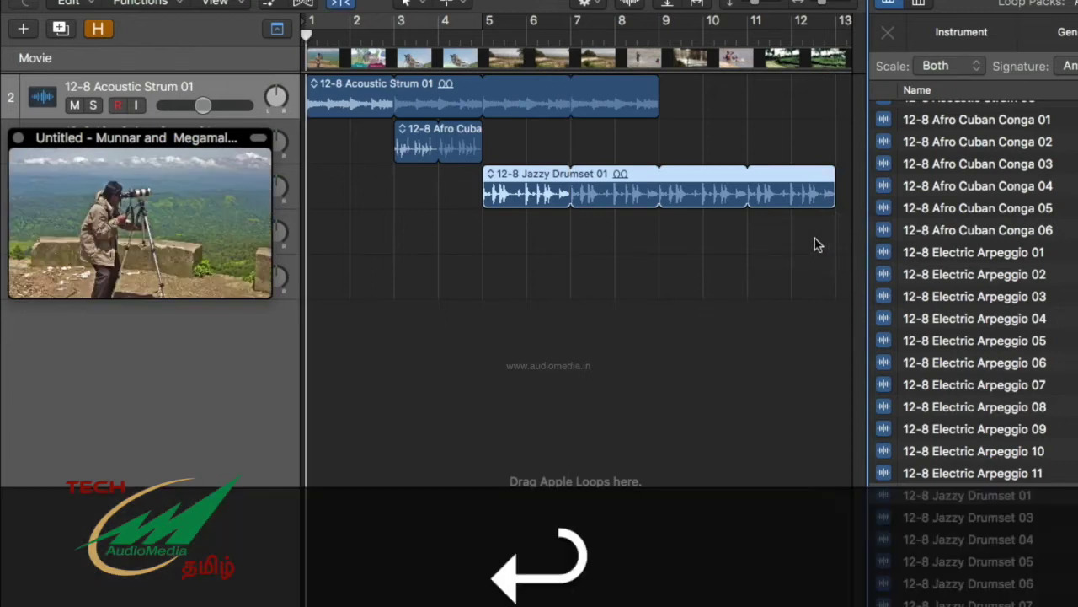
key("space")
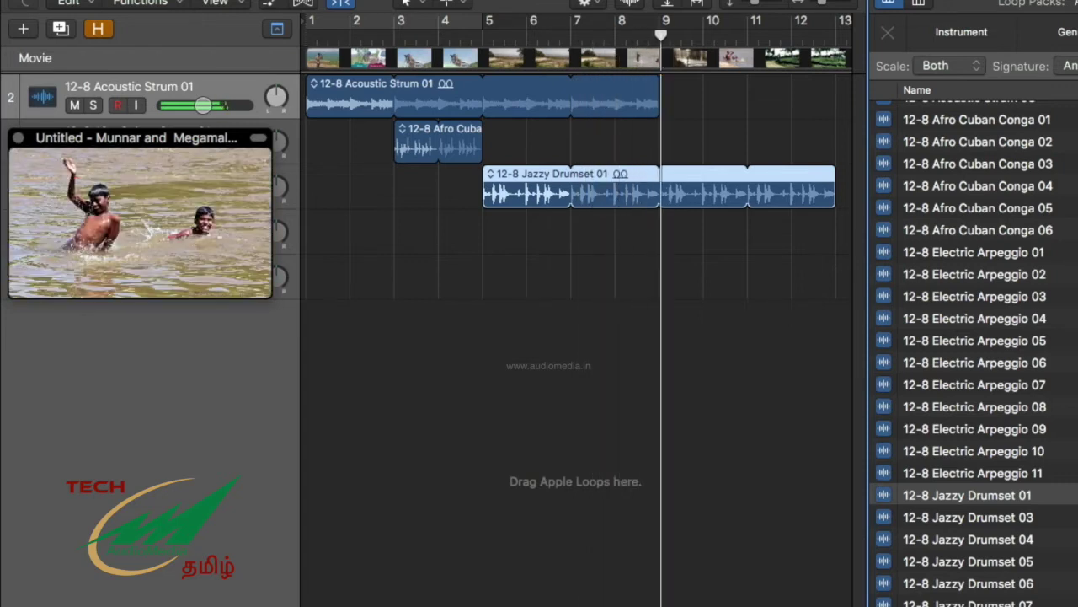
key("space")
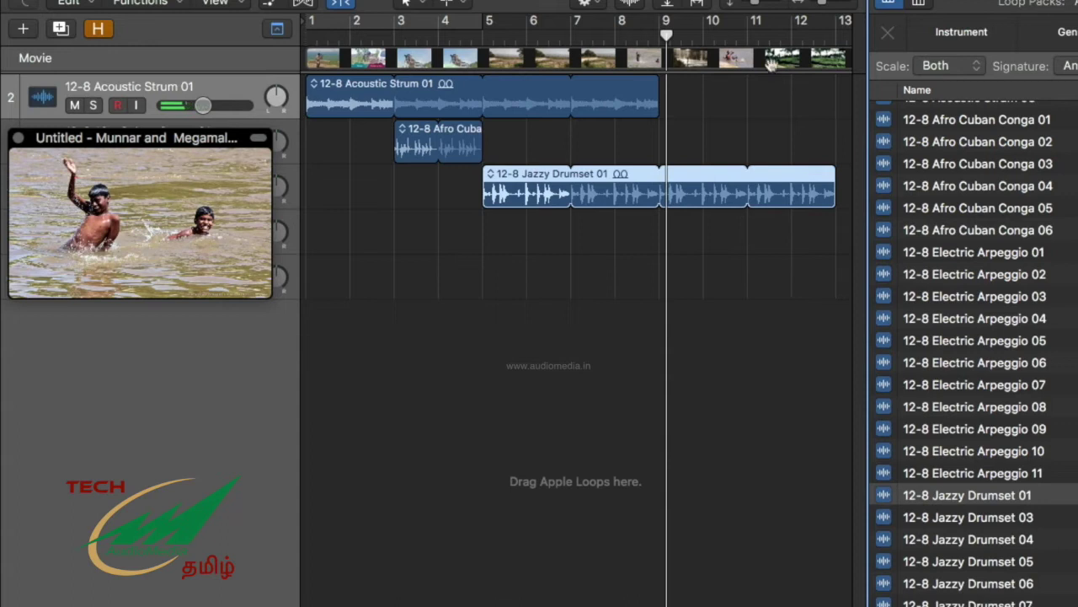
Step: Audition the 12-8 Muted Acoustic Strum loop, add it at bar 9 below the drumset region and repeat it up to bar 13
scroll(969, 325, "down", 5)
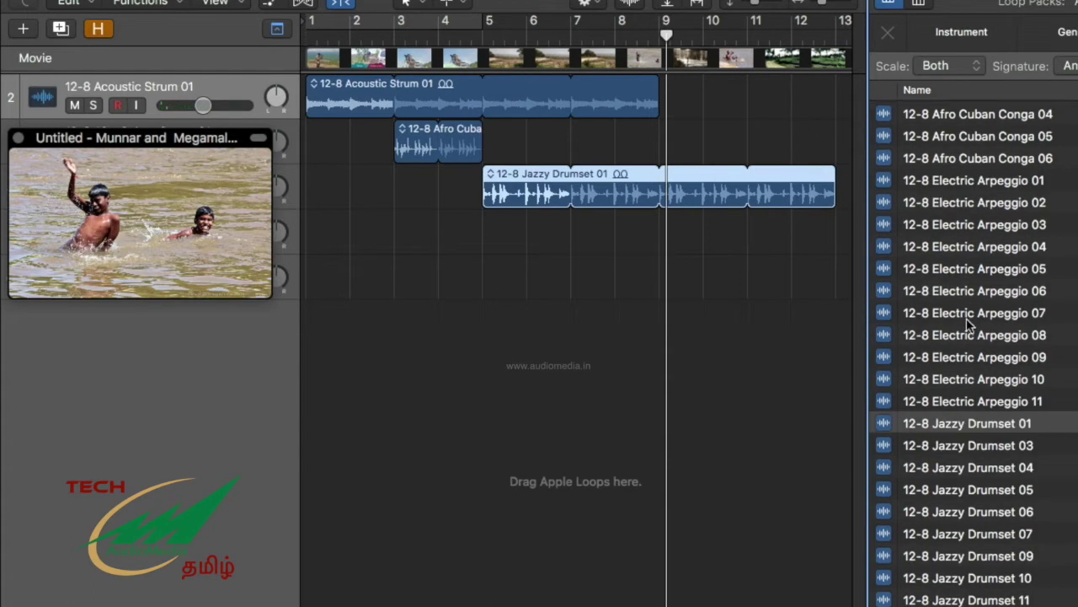
scroll(969, 325, "down", 2)
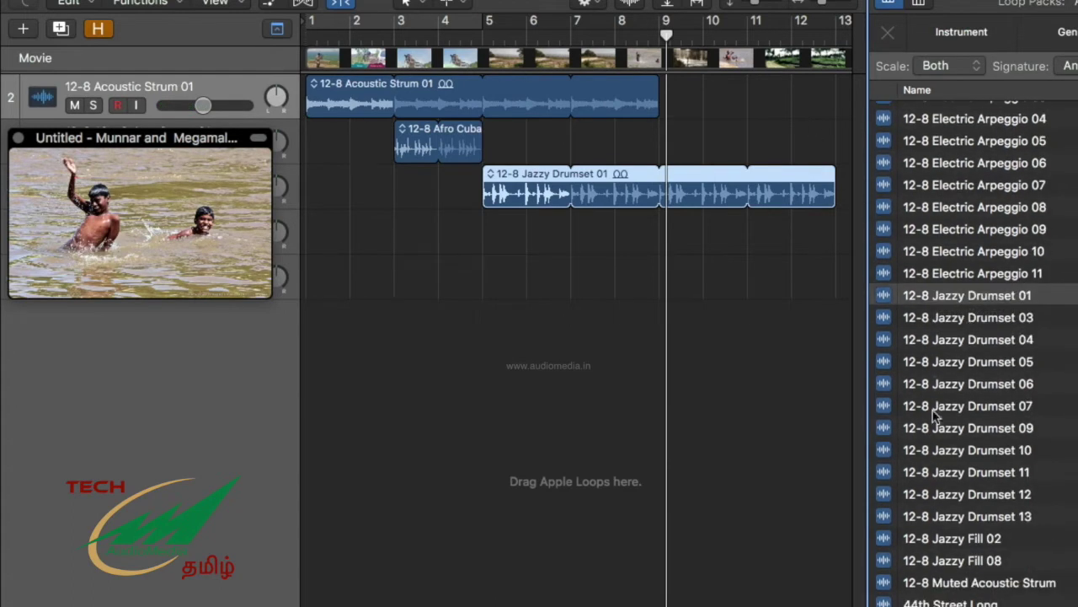
left_click(962, 583)
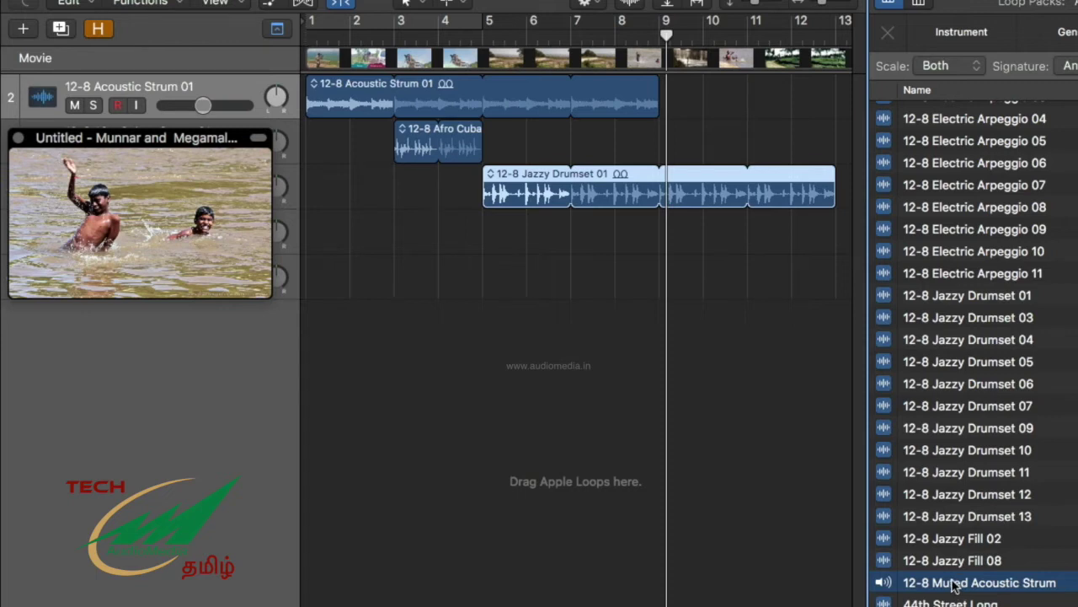
left_click(956, 585)
left_click_drag(942, 584, 660, 242)
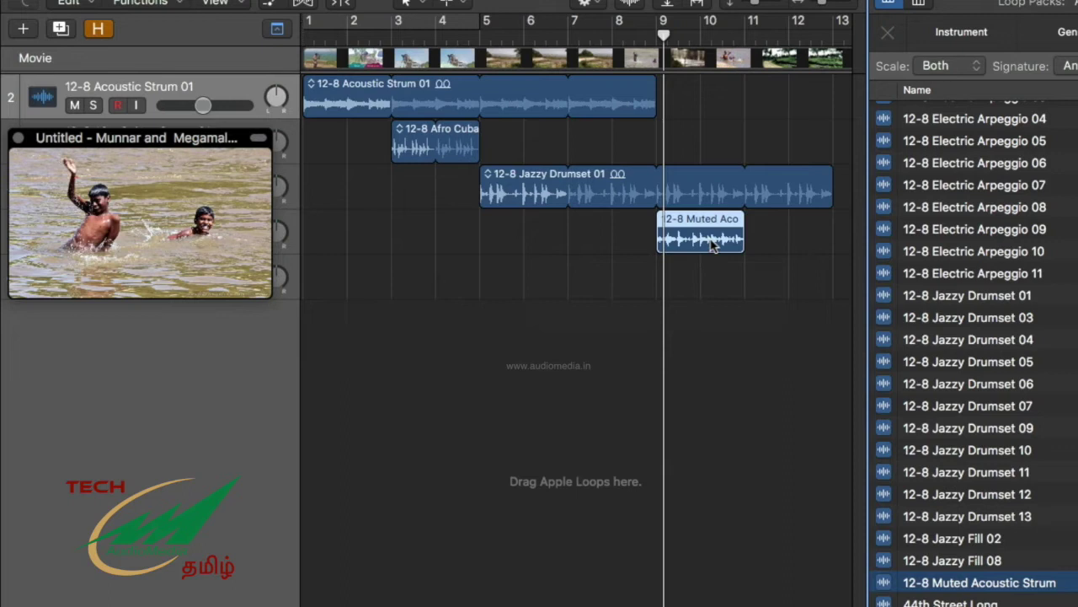
left_click_drag(744, 226, 834, 247)
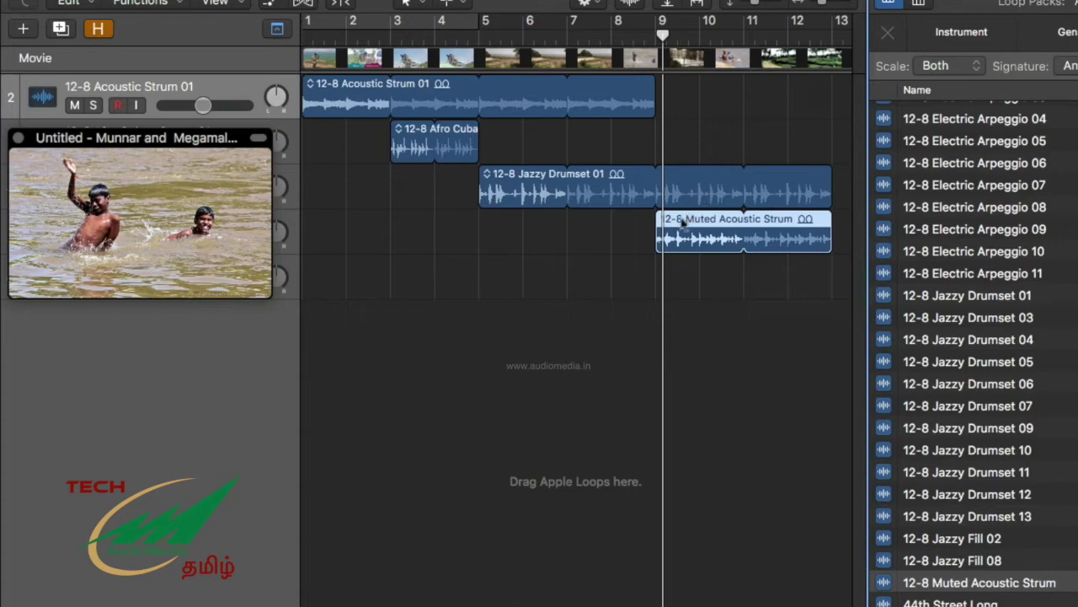
Step: Shorten the Jazzy Drumset 01 repeats to end at bar 11 and place the 12-8 Jazzy Fill 02 loop there on the same track
left_click_drag(662, 33, 656, 77)
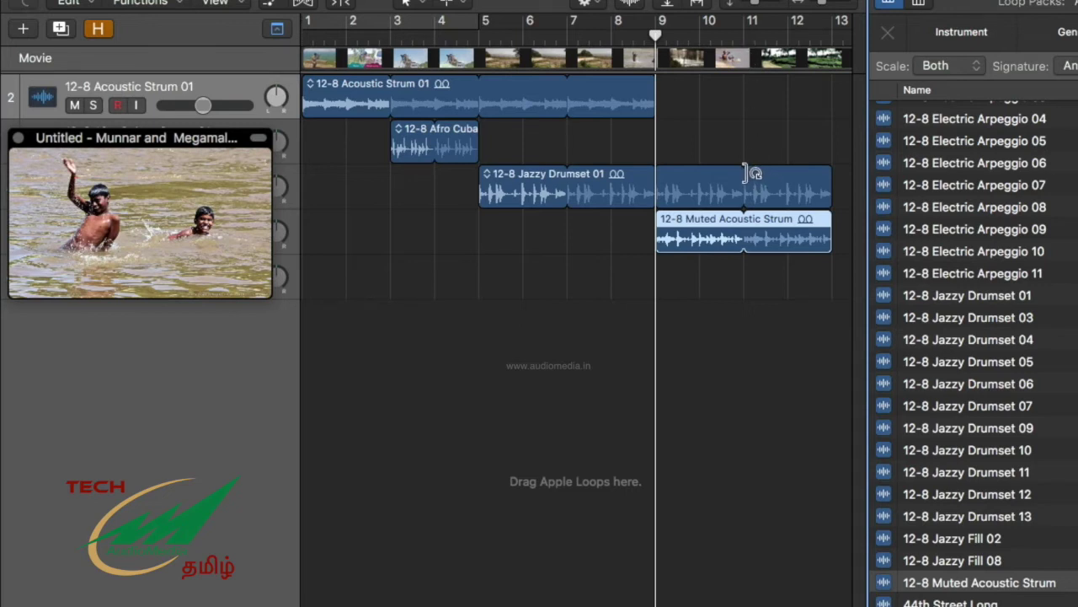
left_click_drag(745, 172, 747, 178)
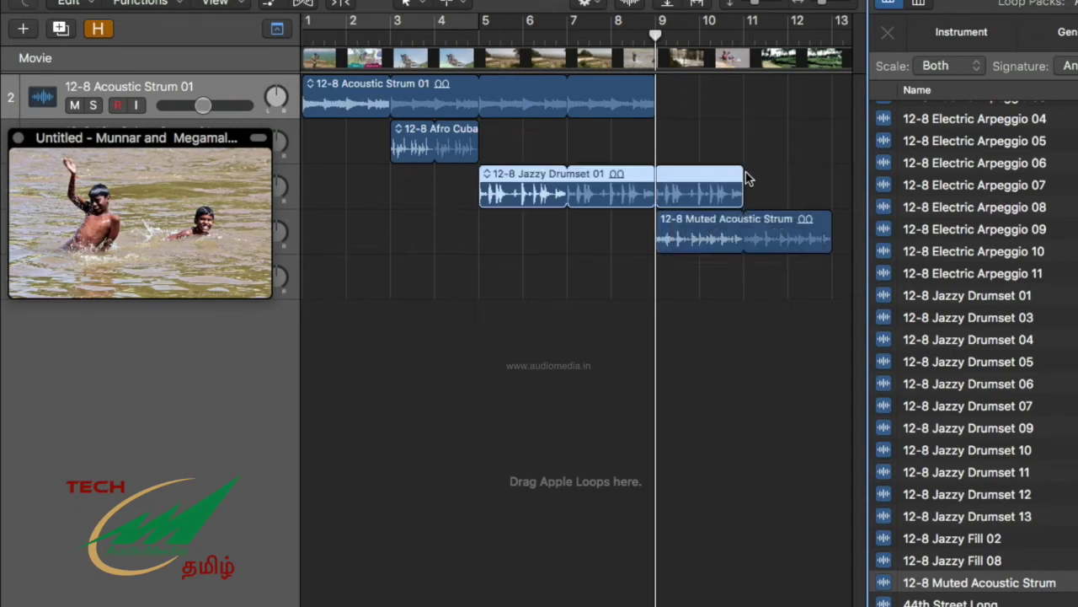
left_click(967, 546)
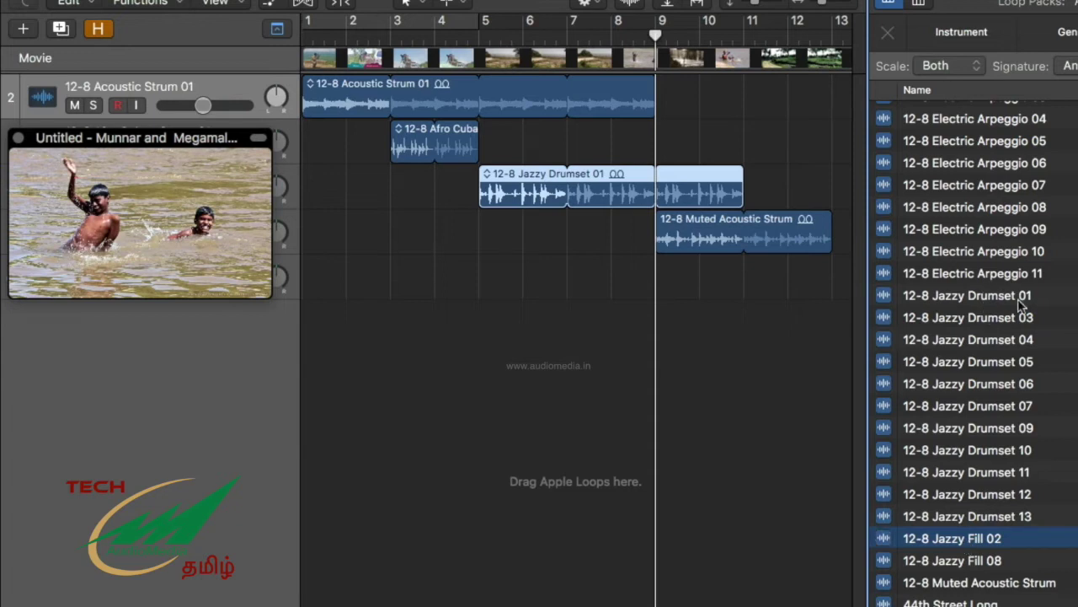
left_click_drag(942, 544, 749, 193)
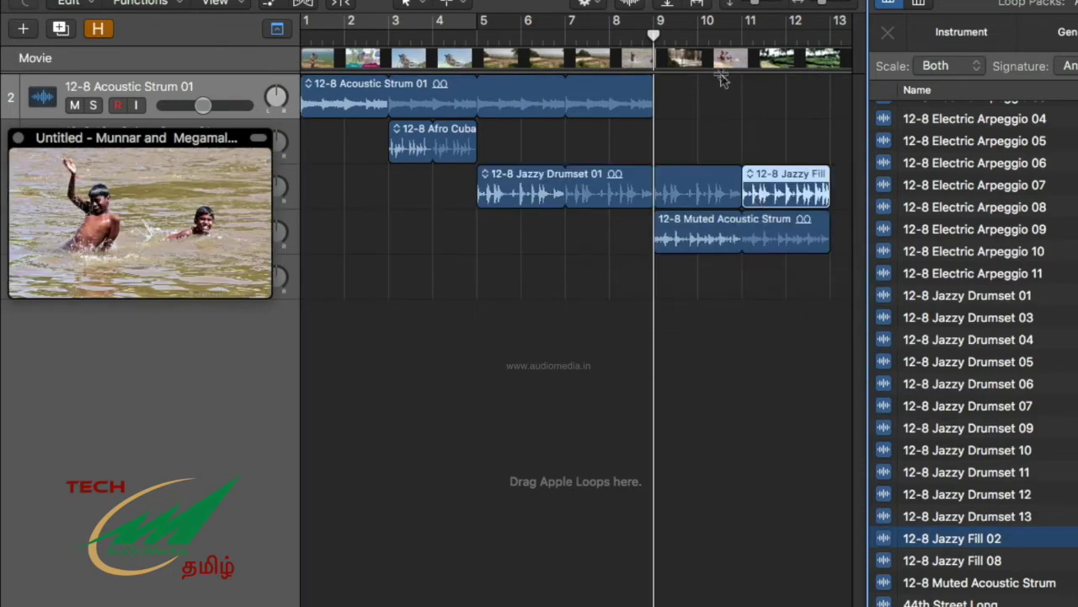
Step: Play the movie and loops from the middle of bar 10 and stop just past bar 13
left_click(718, 34)
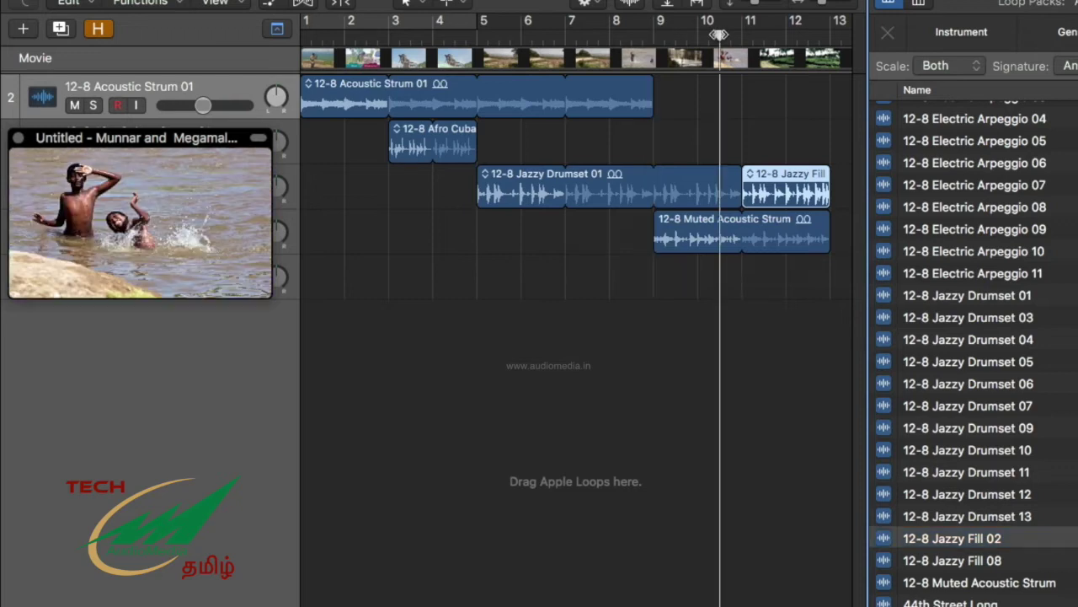
key("space")
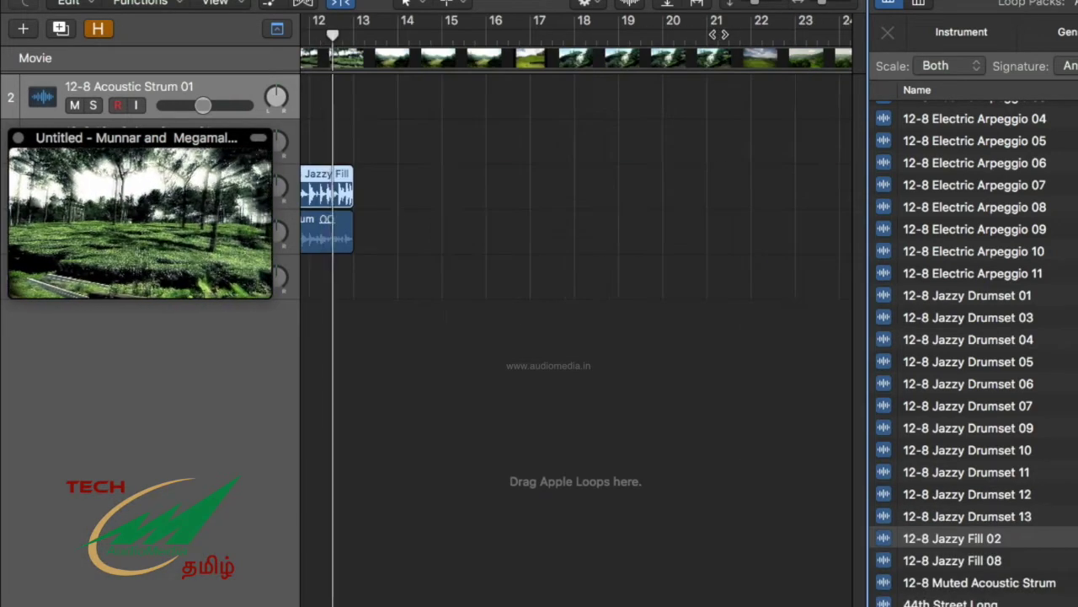
key("space")
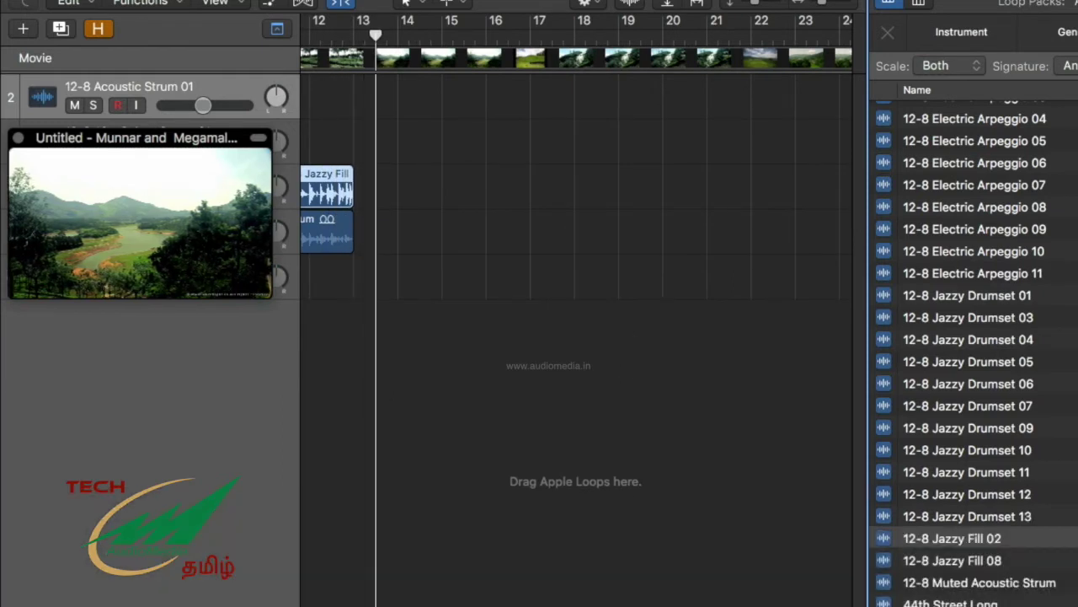
Step: Audition the 12-8 Jazzy Drumset 05, 06 and 04 loops in the loop browser
scroll(576, 186, "left", 10)
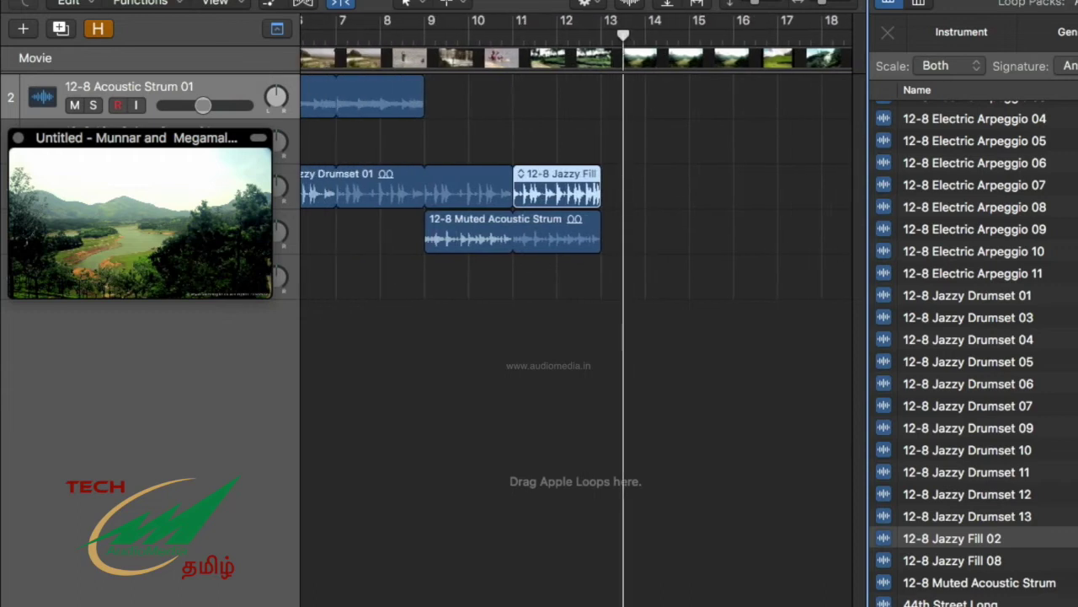
scroll(910, 417, "up", 3)
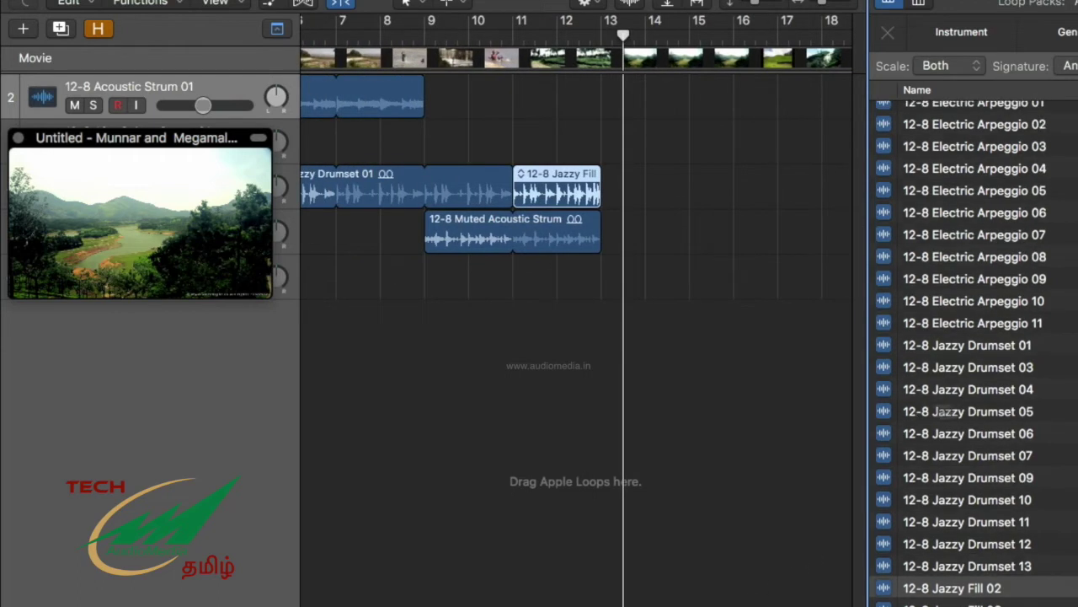
left_click(974, 412)
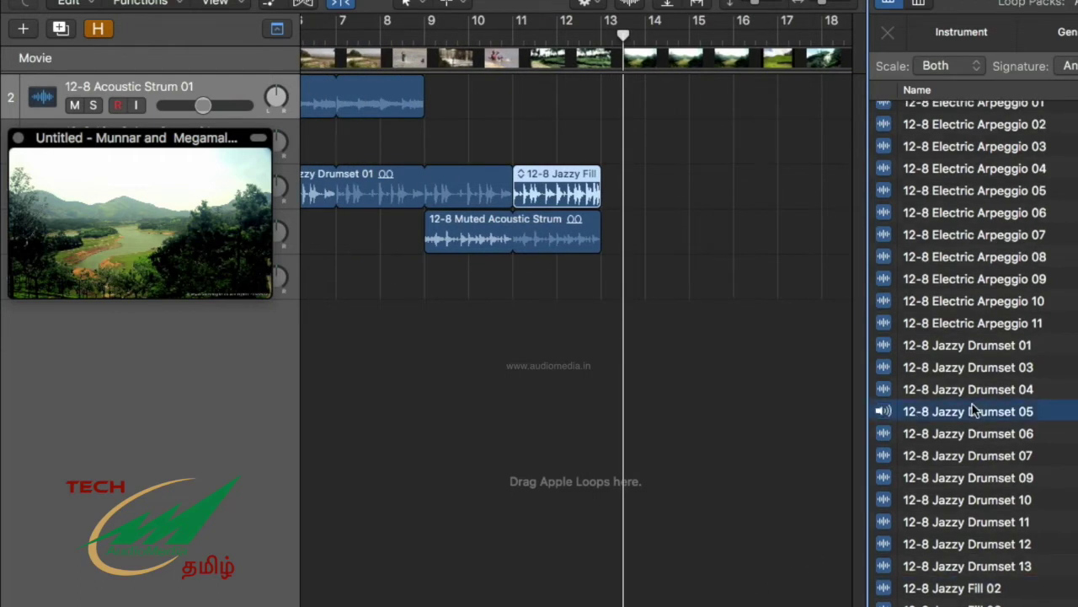
left_click(972, 433)
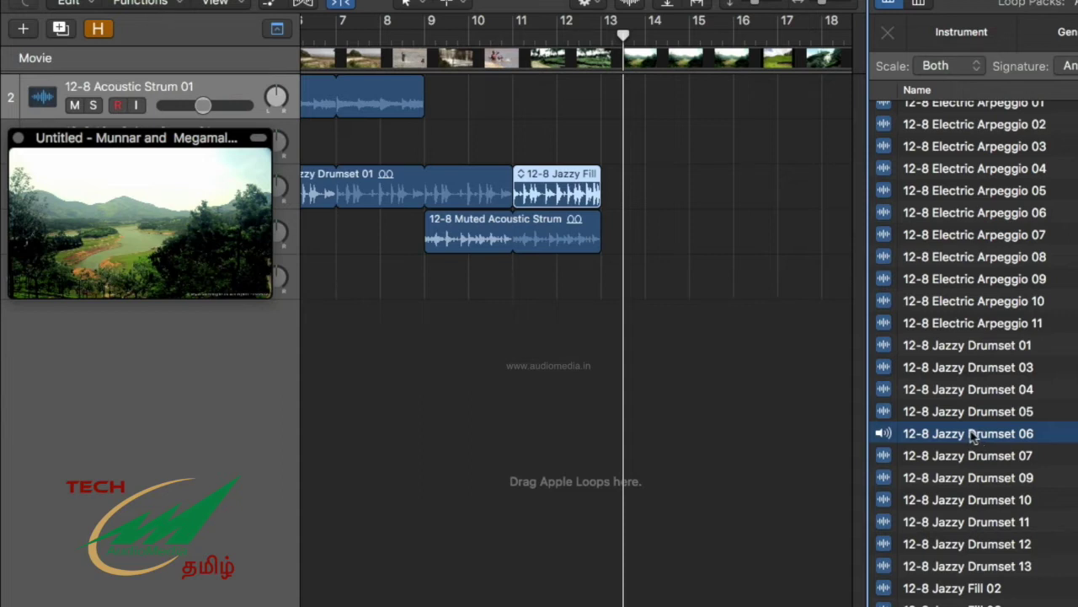
left_click(969, 389)
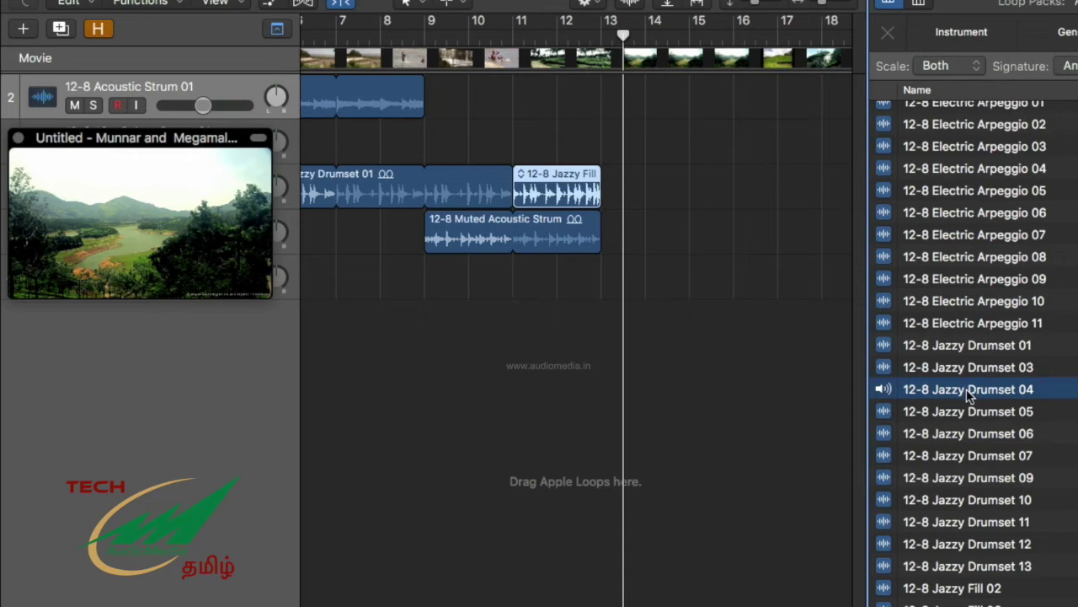
Step: Add the 12-8 Jazzy Drumset 04 loop at bar 13 after the jazzy fill and repeat it up to bar 17
left_click(968, 393)
left_click_drag(991, 394, 602, 199)
left_click_drag(691, 174, 780, 190)
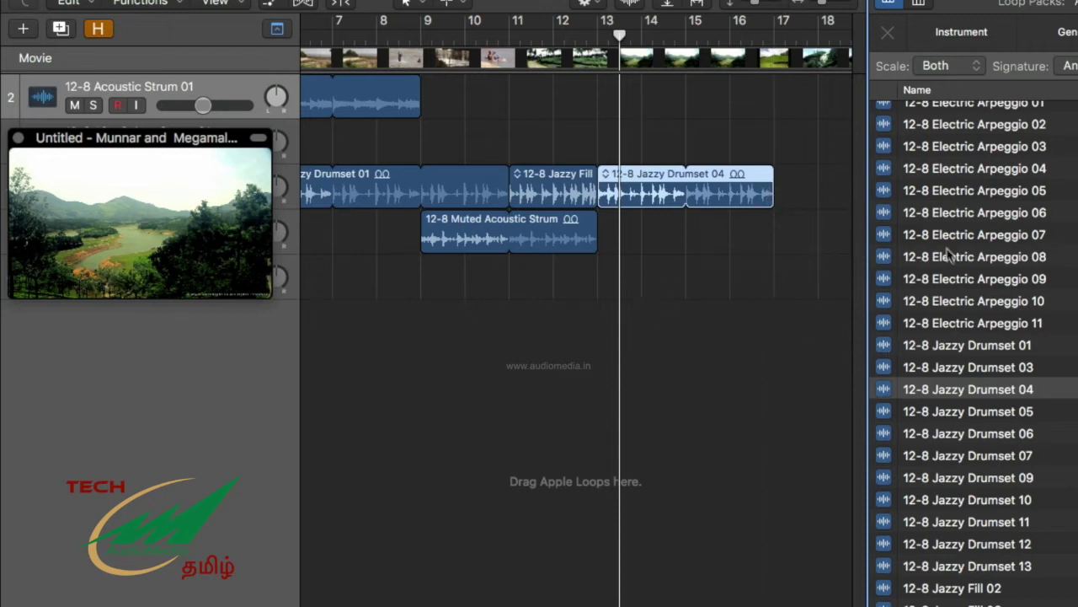
Step: Audition 12-8 Electric Arpeggio 04 and 02, then place 02 at bar 13 on the track below Muted Acoustic Strum, repeated up to bar 17
left_click(946, 170)
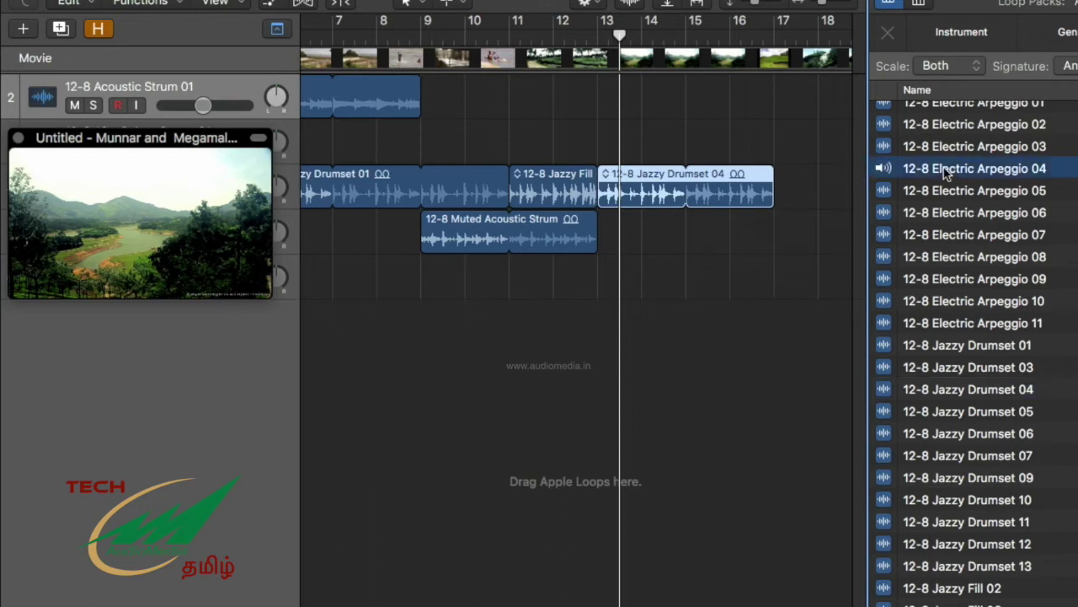
left_click(947, 172)
left_click(943, 126)
scroll(944, 133, "up", 3)
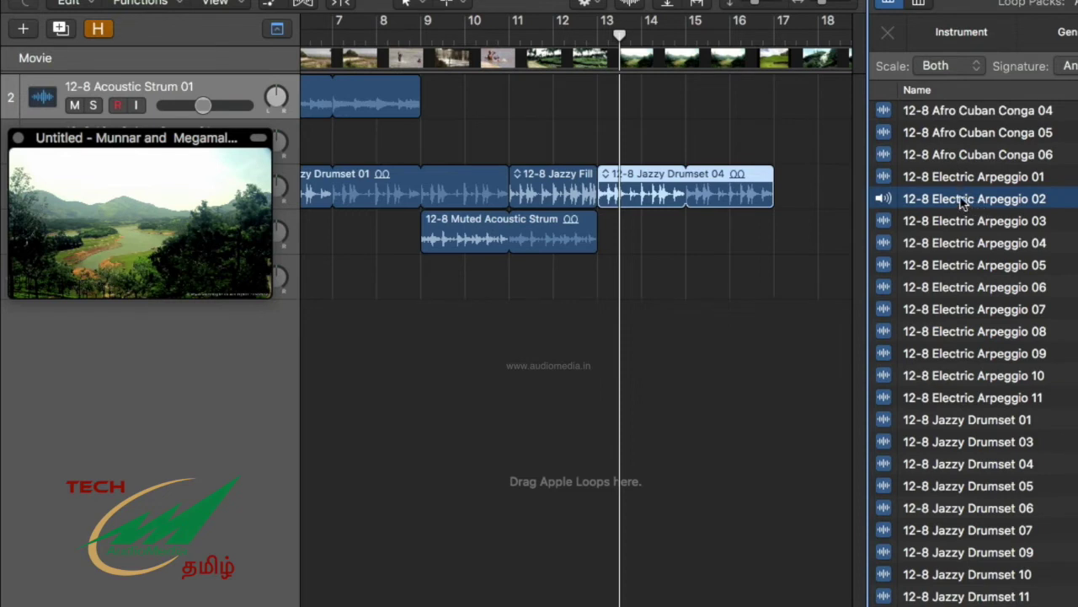
left_click_drag(963, 203, 597, 287)
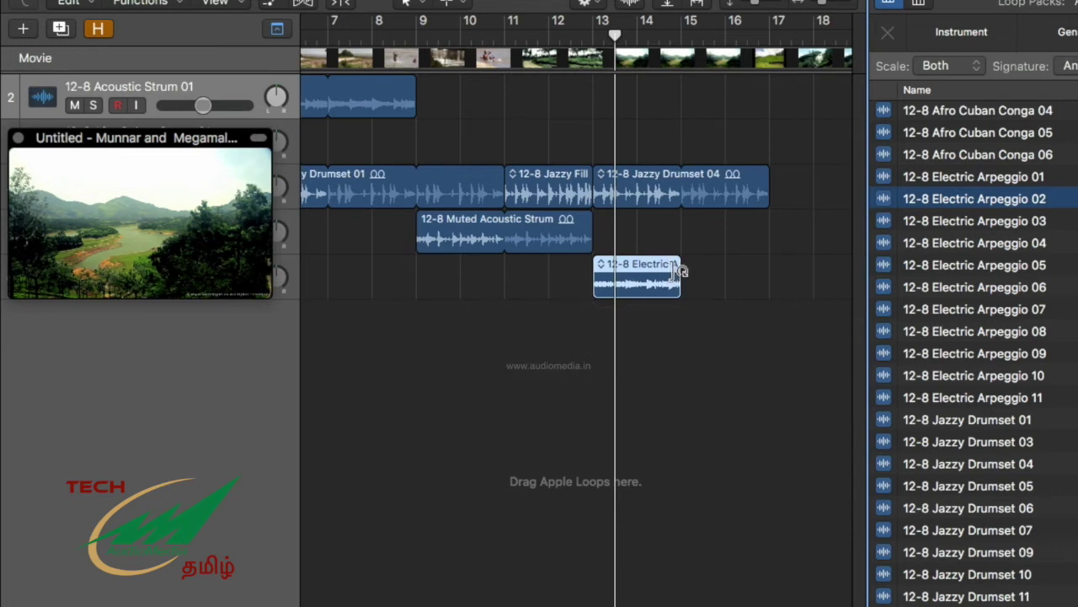
left_click_drag(701, 272, 773, 284)
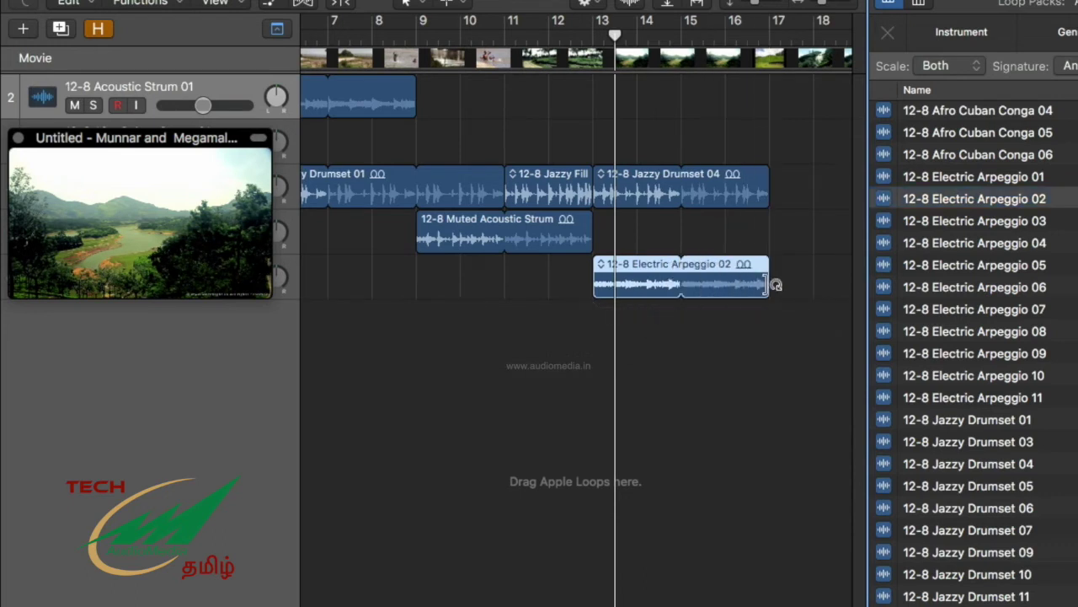
Step: Play the whole arrangement against the movie from the start and stop at bar 17
key("Return")
key("space")
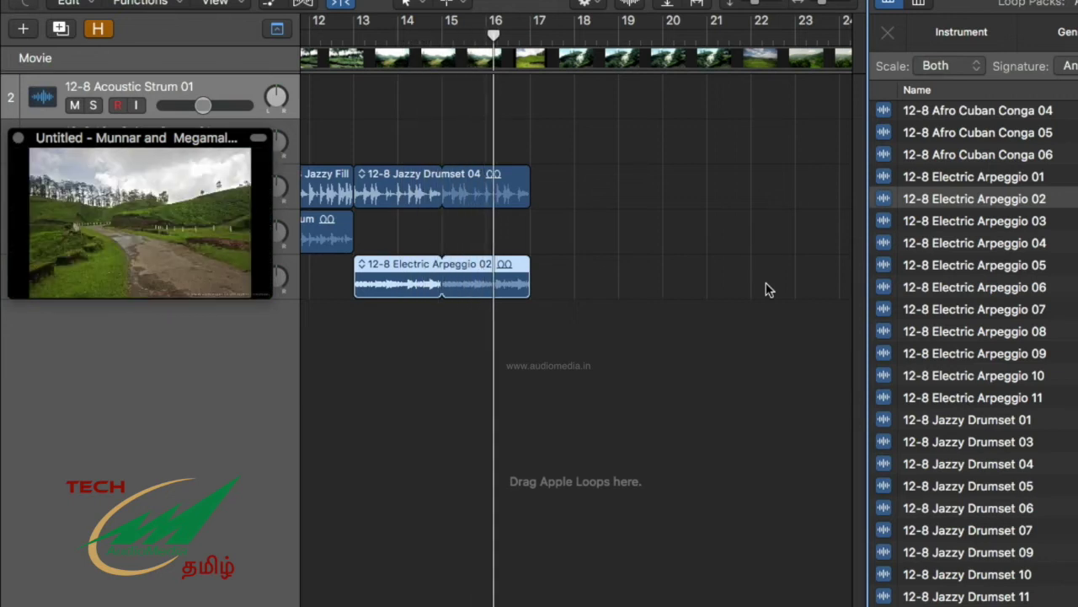
key("space")
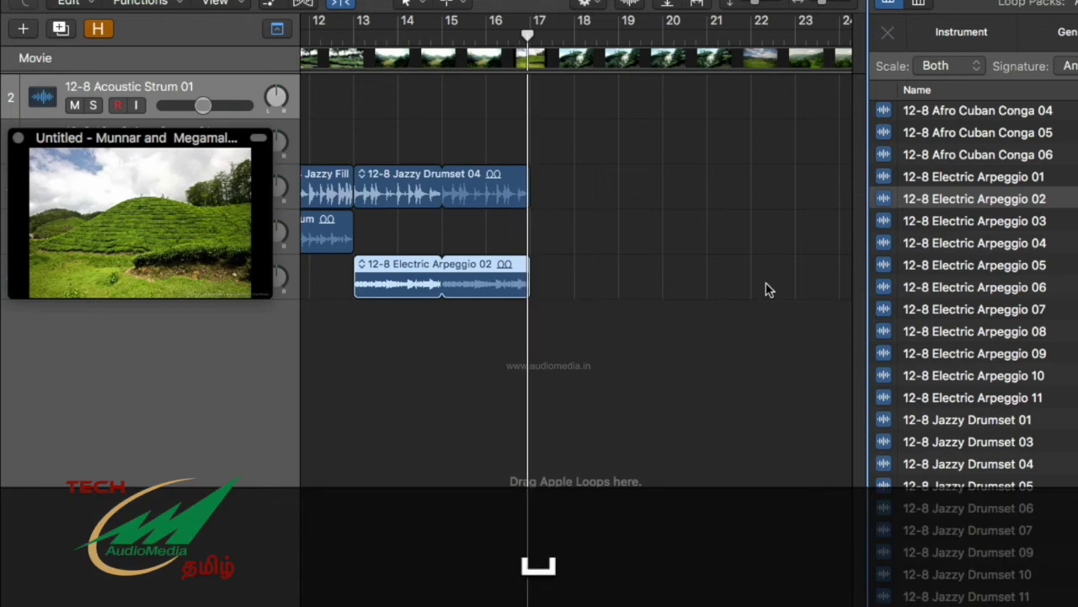
Step: Filter the loop browser to All Drums and audition the 70s Street Drumset 05 and 18 loops
key("Return")
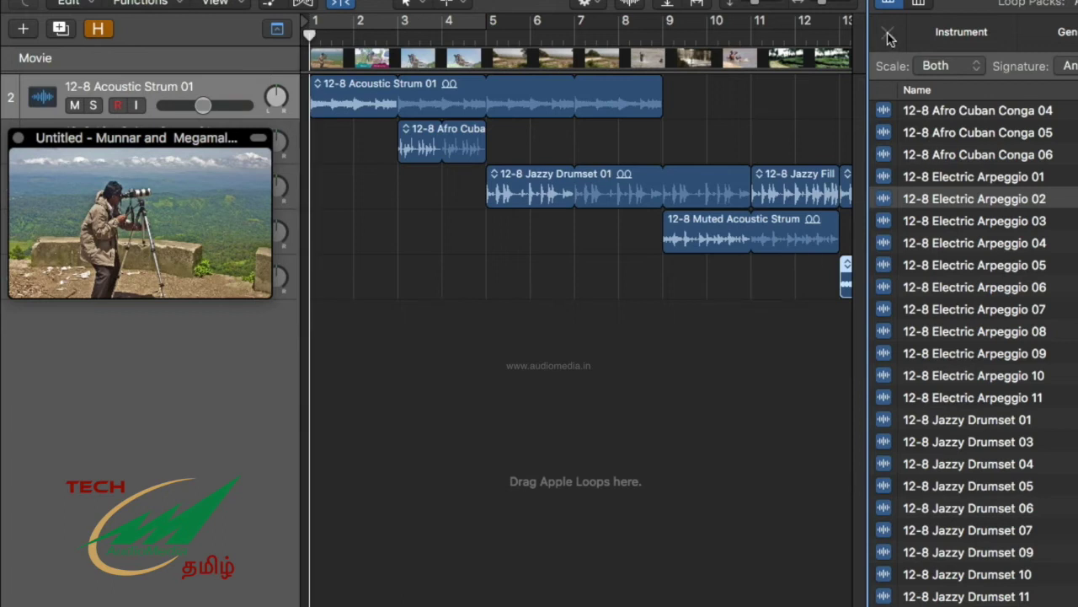
left_click(971, 37)
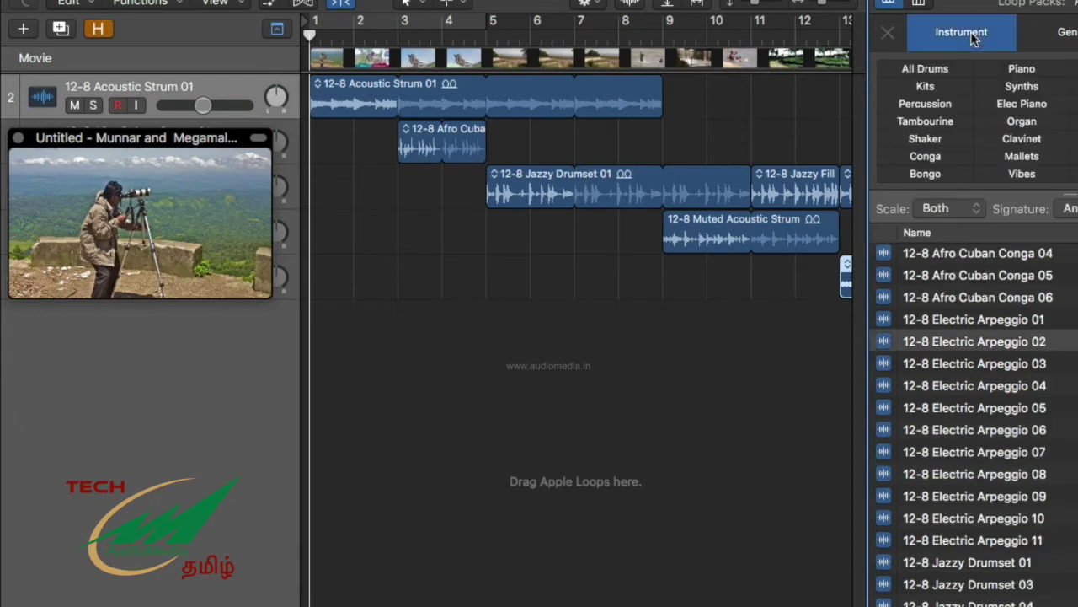
left_click(930, 71)
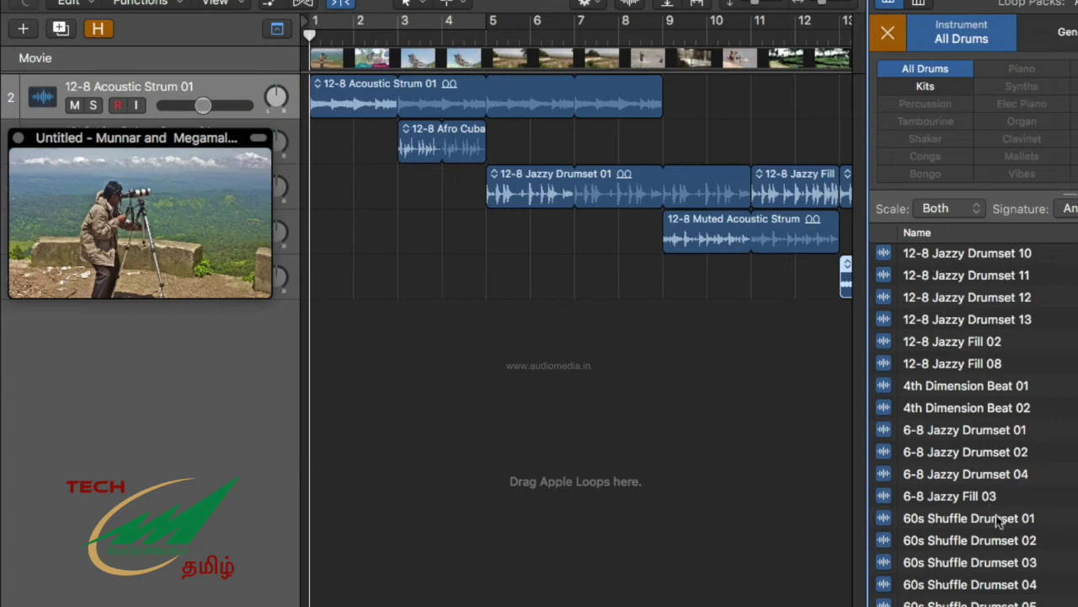
scroll(997, 520, "down", 15)
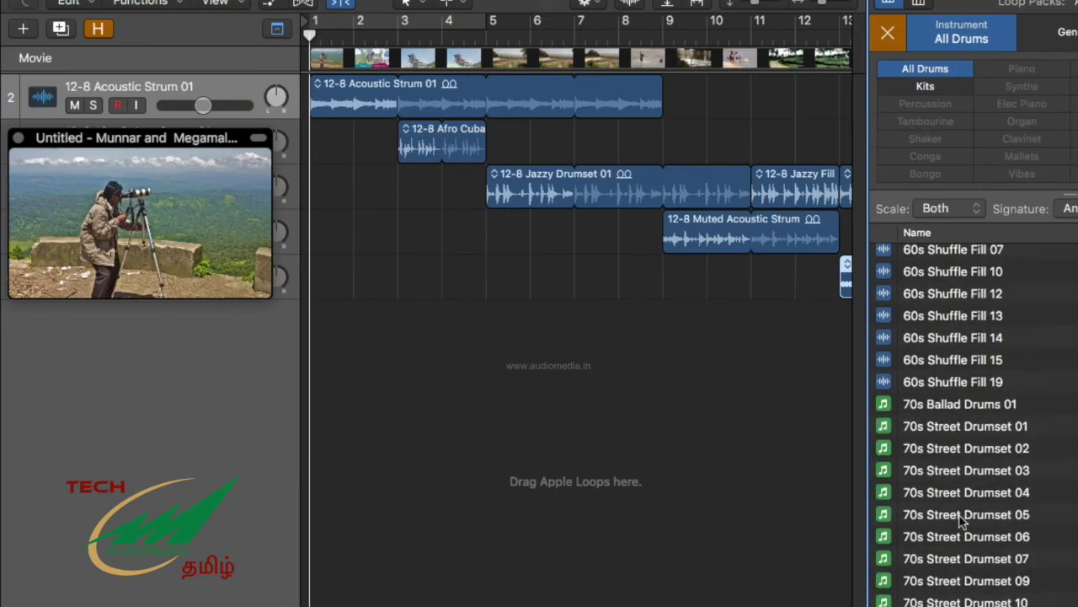
left_click(963, 515)
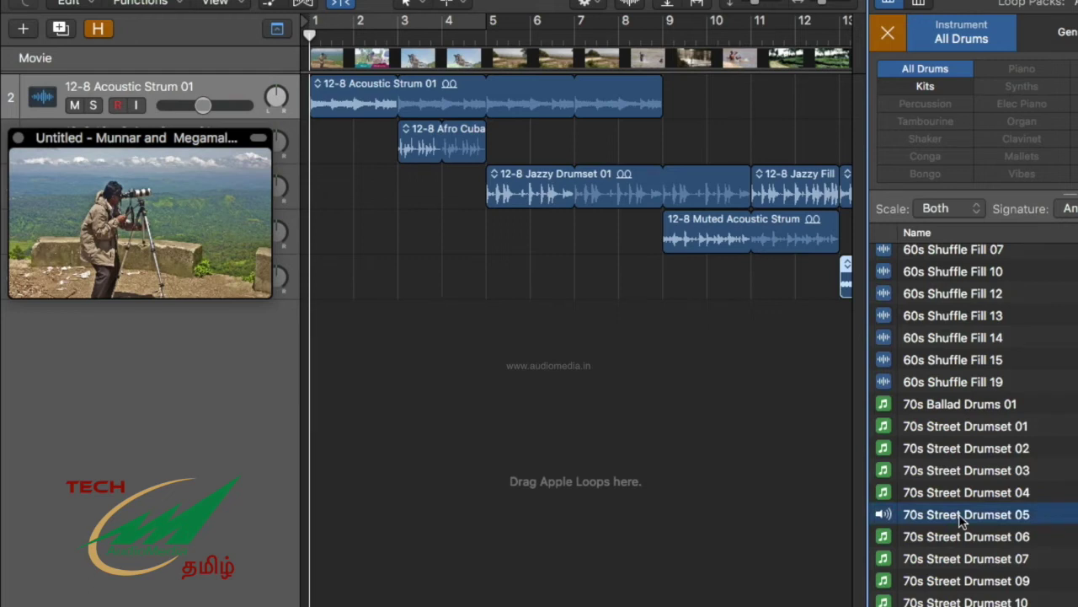
scroll(993, 529, "down", 5)
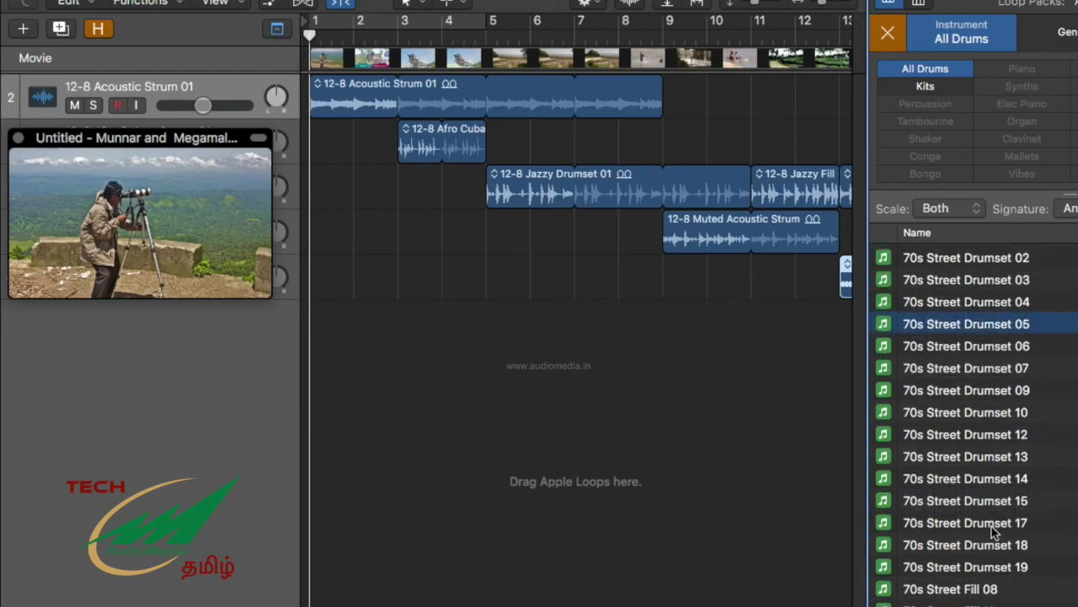
left_click(980, 543)
left_click(979, 535)
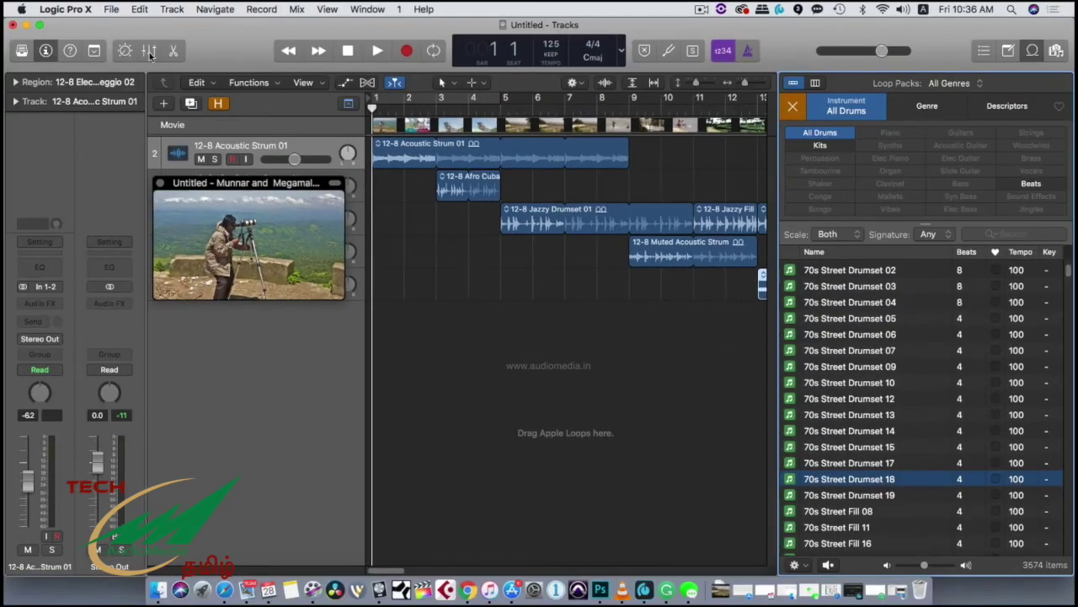
Step: Show the mixer, play the arrangement from the start and lower the 12-8 Acoustic Strum 01 track to -14.0 dB
left_click(149, 52)
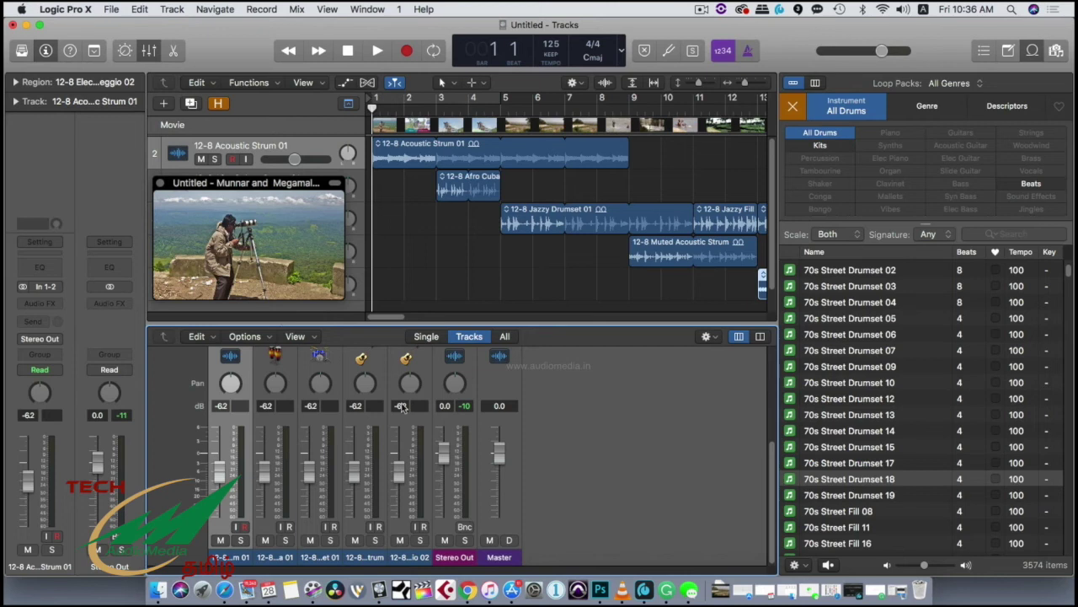
scroll(402, 407, "up", 5)
scroll(405, 412, "down", 5)
key("Return")
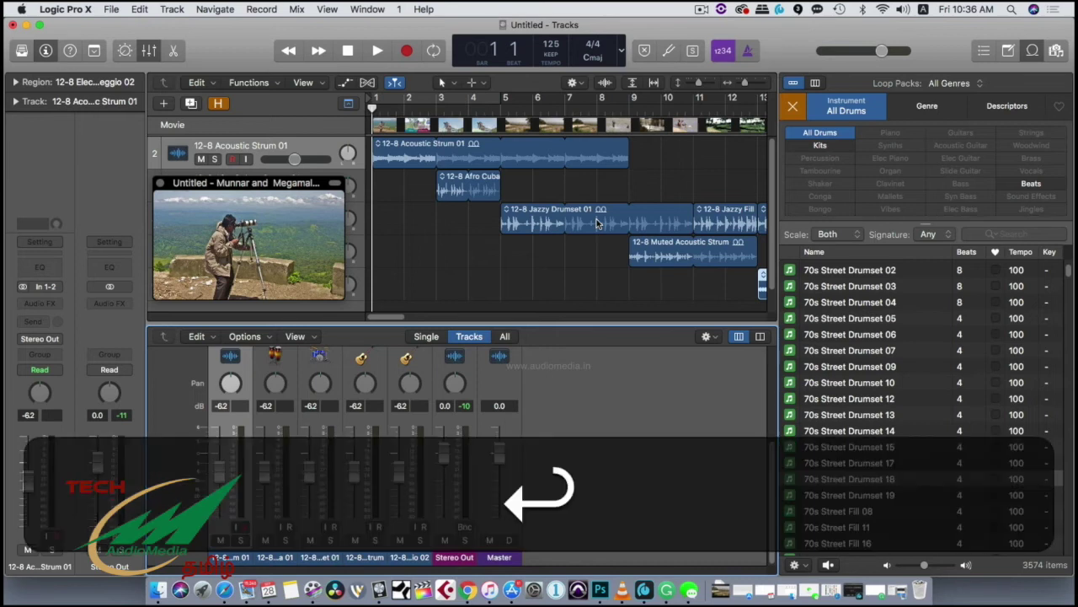
key("space")
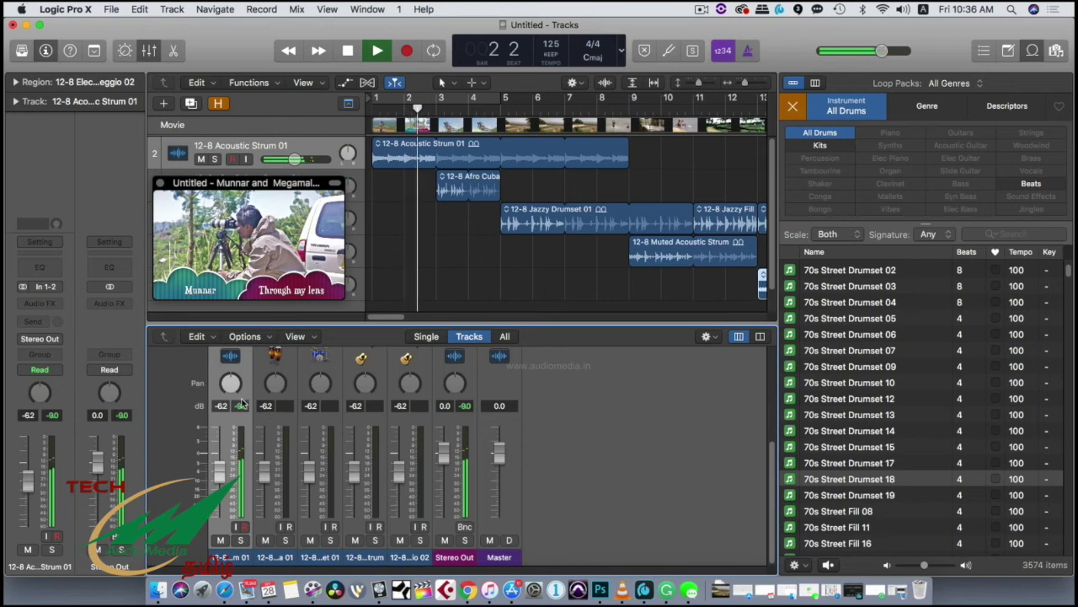
scroll(253, 410, "up", 3)
scroll(241, 410, "up", 5)
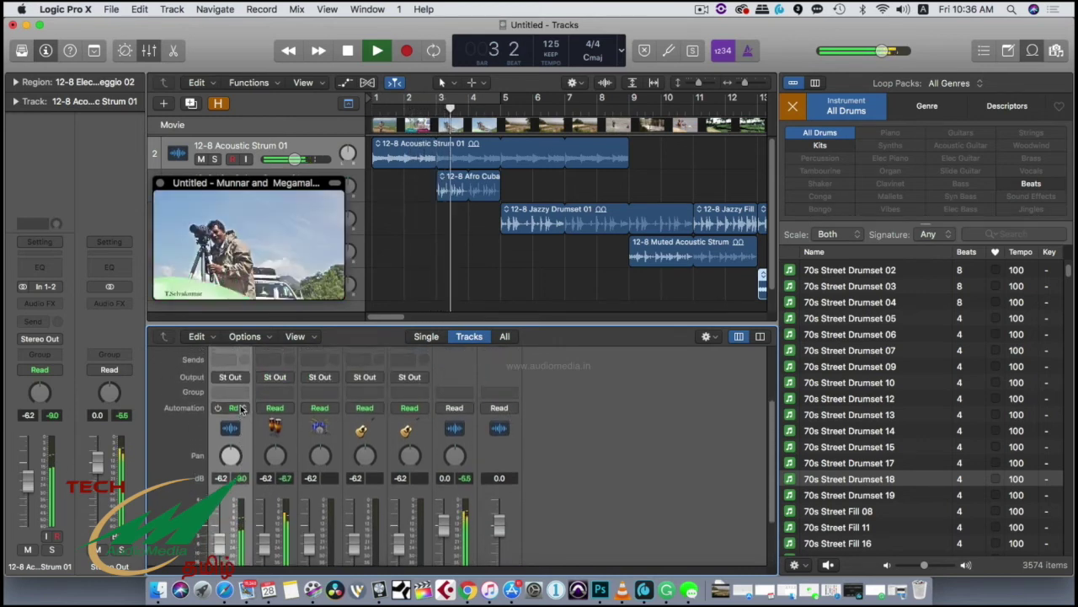
scroll(239, 408, "down", 8)
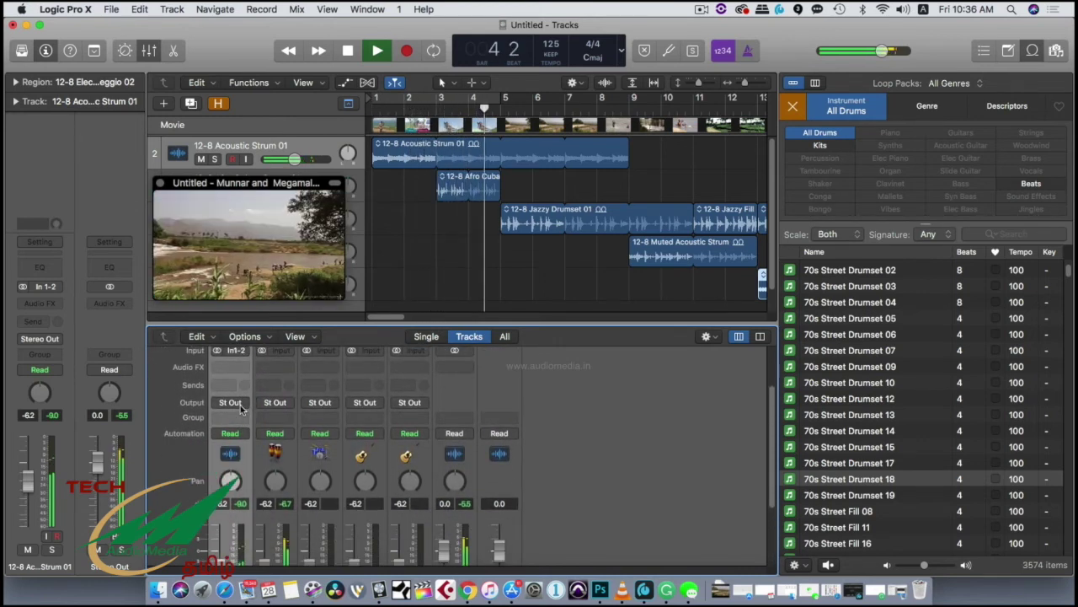
left_click_drag(221, 478, 221, 486)
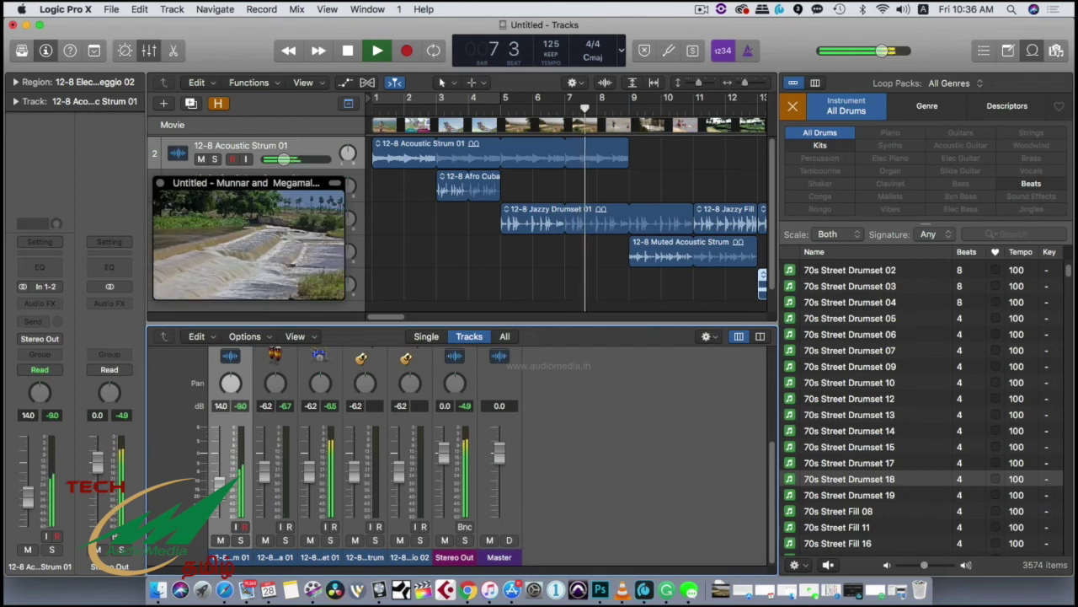
Step: Replay from the start with the Acoustic Strum 01 track soloed and adjust its level to about -12.4 dB
key("space")
key("Return")
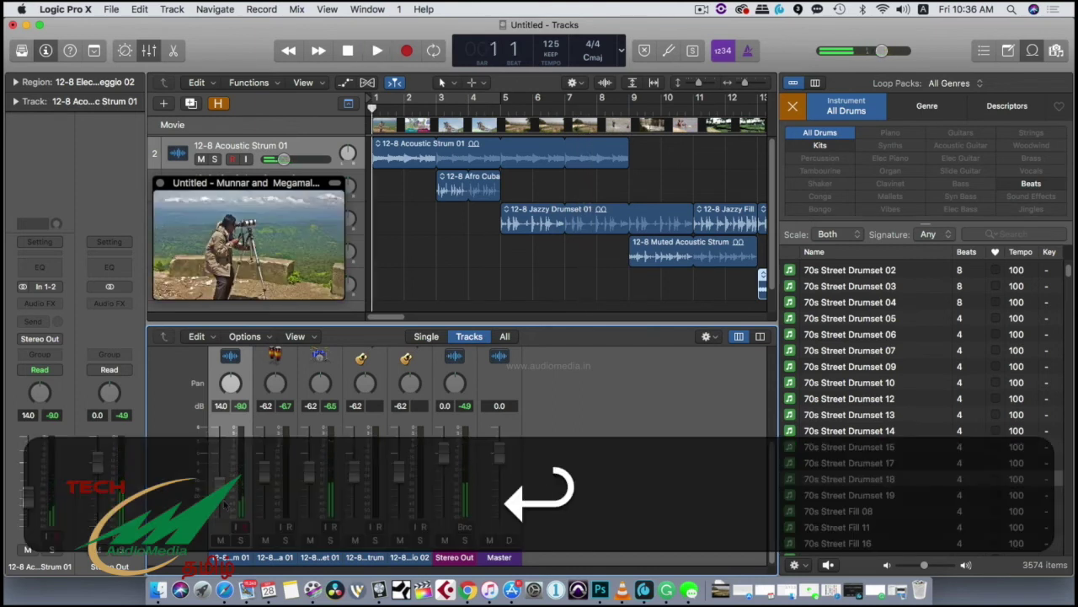
key("space")
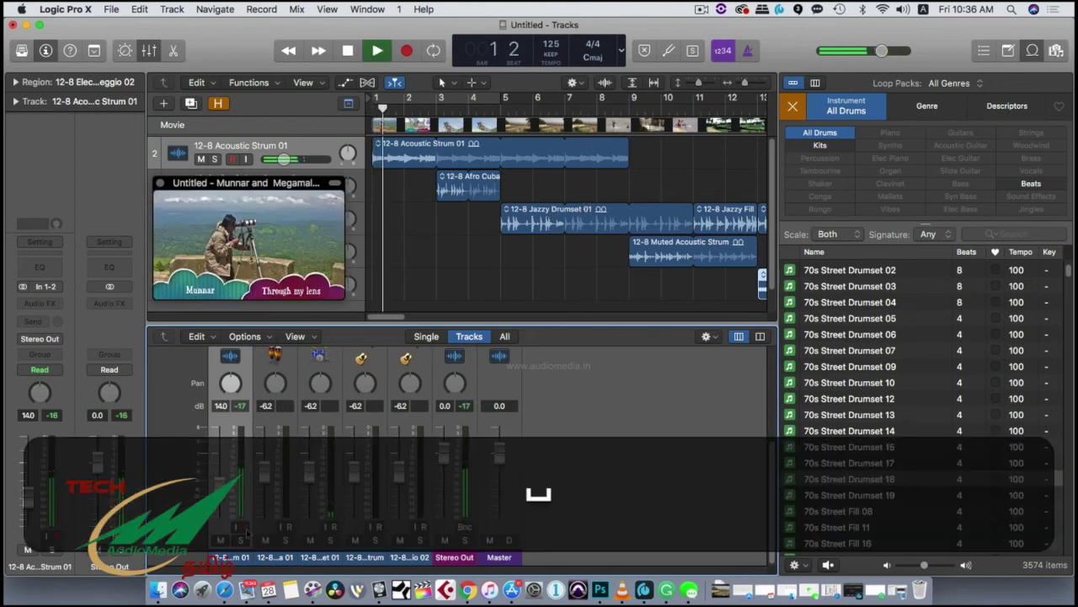
left_click(240, 540)
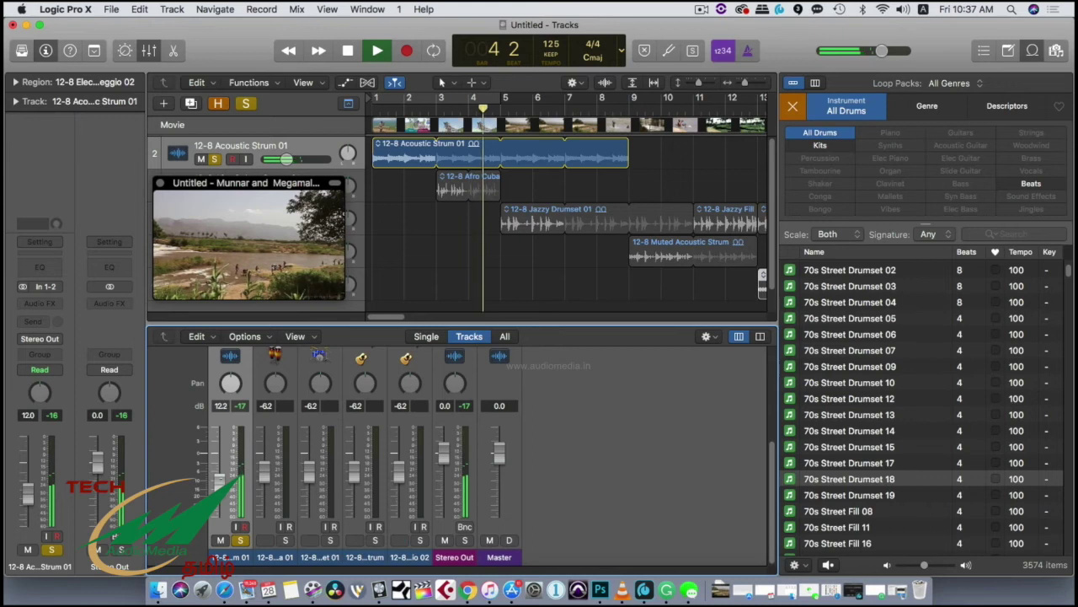
Step: Solo the Afro Cuban conga and Jazzy Drumset tracks as well, and raise the drumset level to -4.1 dB
left_click(286, 540)
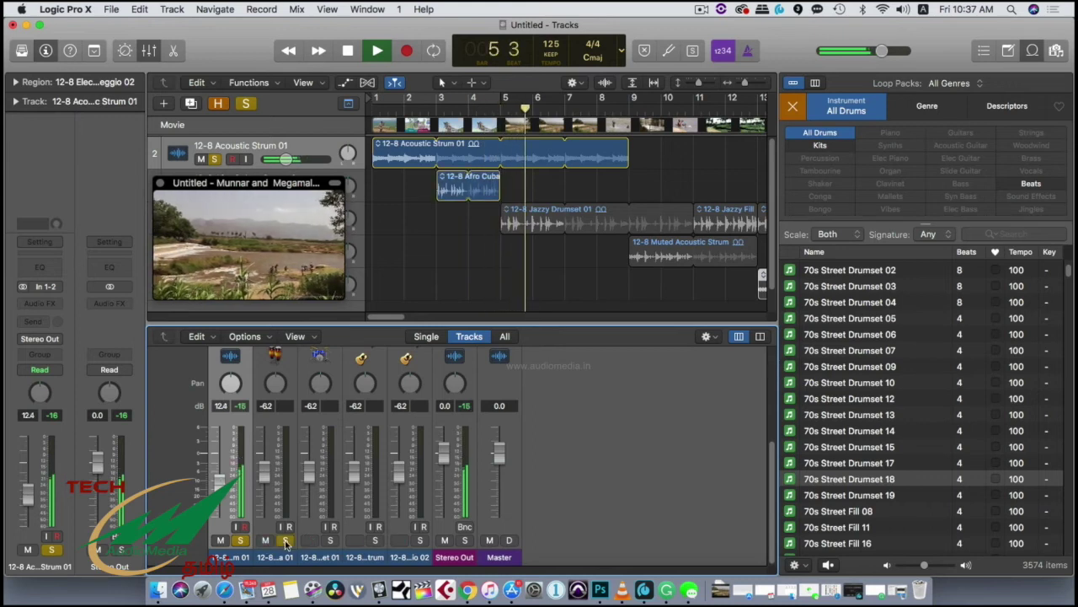
left_click(329, 540)
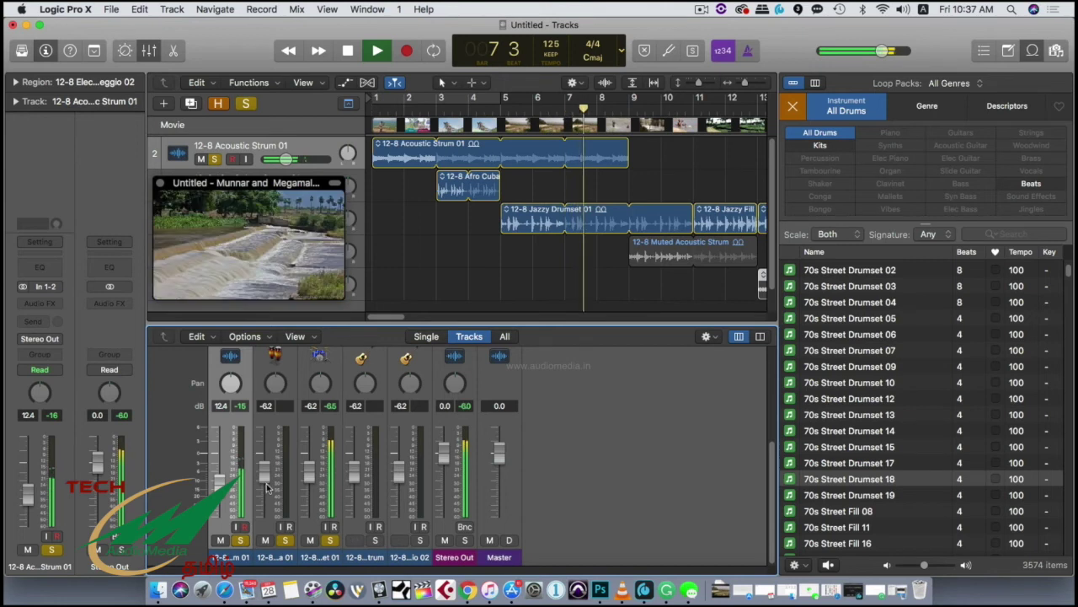
left_click_drag(310, 474, 311, 467)
Step: Turn off solo on the drumset, conga and strum tracks, stop playback and return the playhead to bar 1
left_click(330, 540)
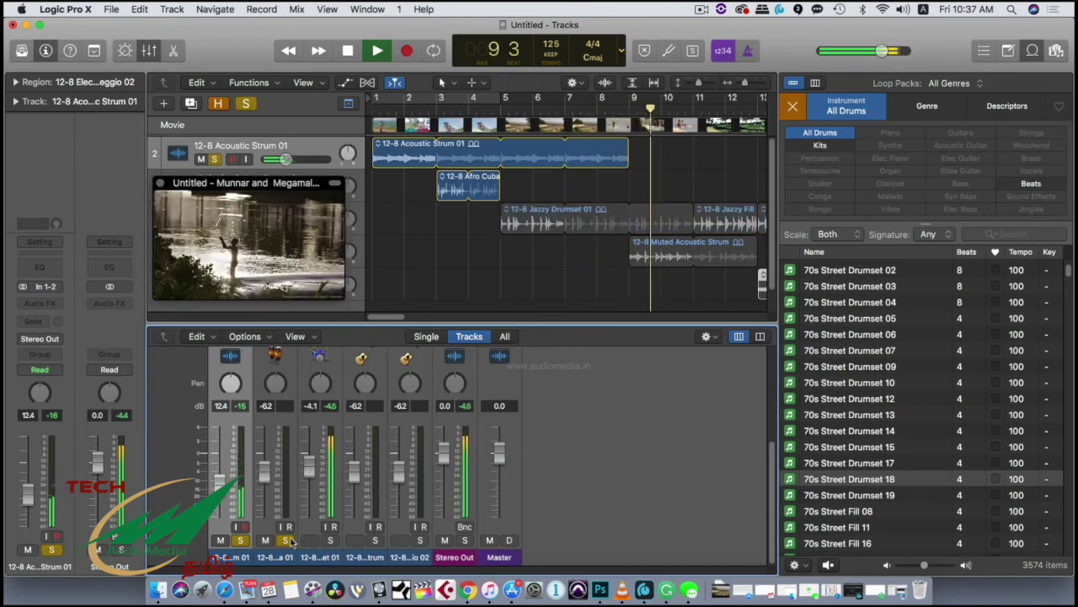
left_click(287, 540)
left_click(240, 540)
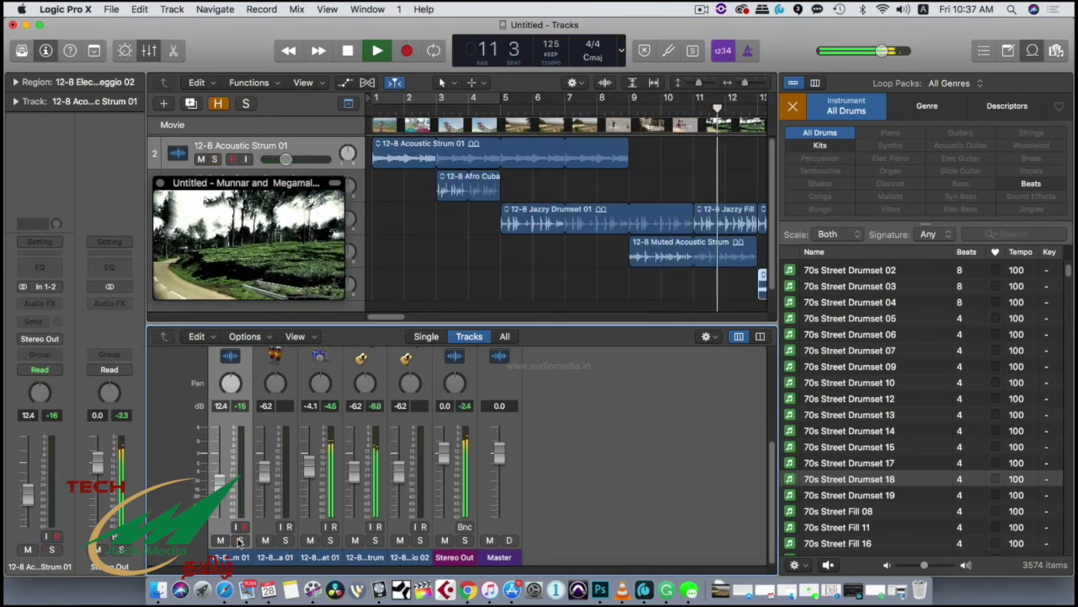
key("space")
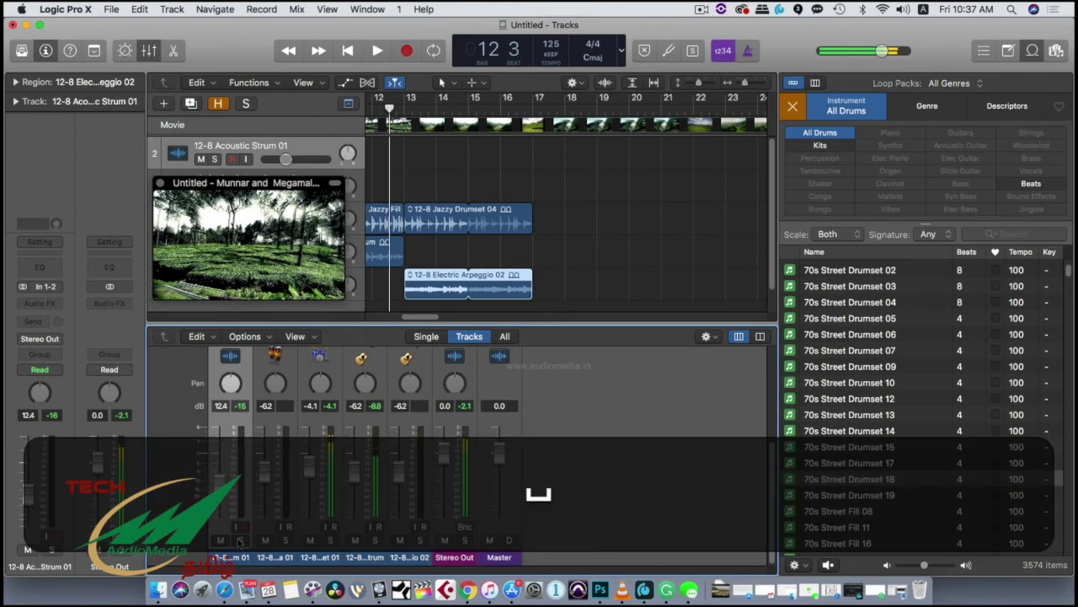
left_click_drag(390, 111, 260, 122)
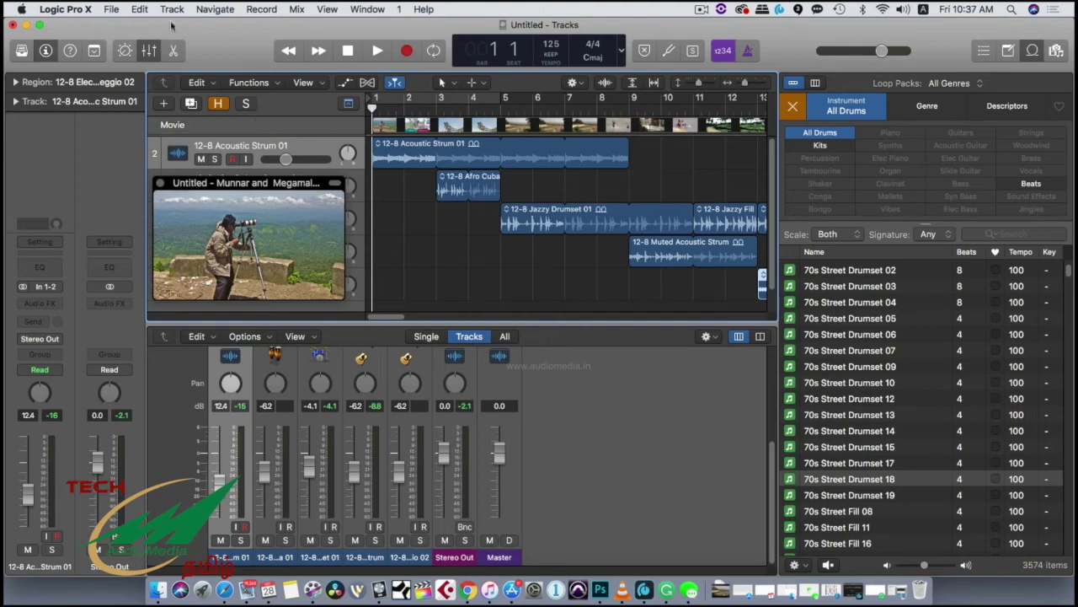
Step: Open the bounce settings for the project or section and enable PCM as a destination alongside MP3
left_click(111, 9)
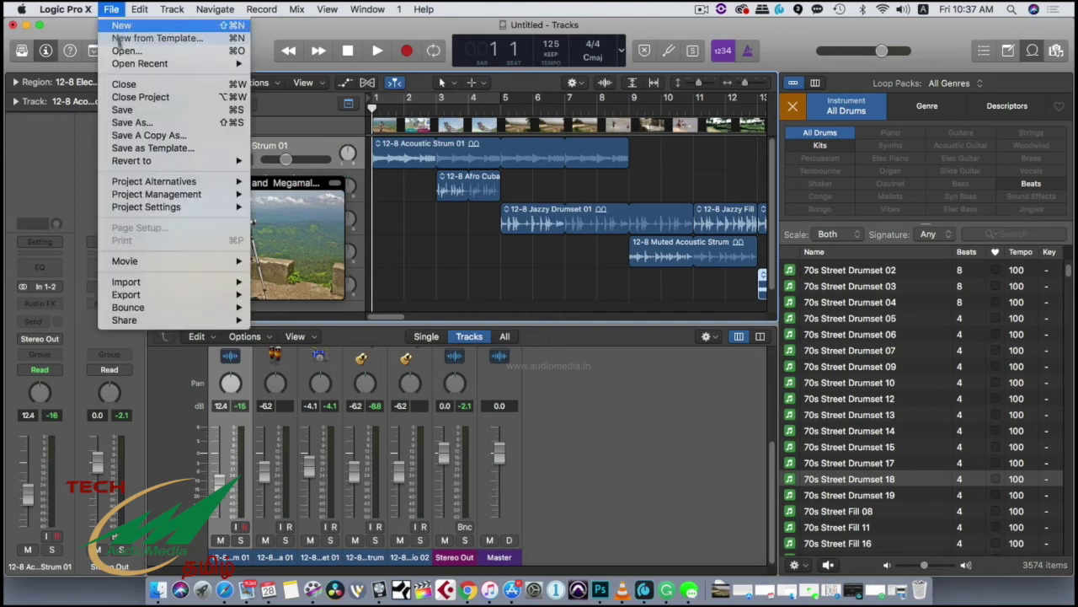
mouse_move(169, 314)
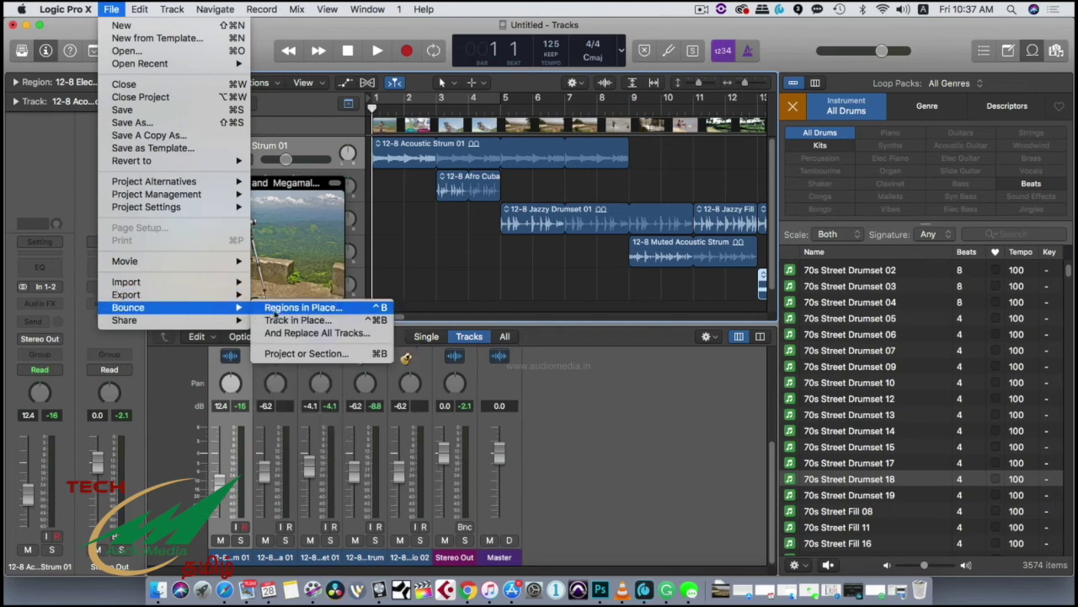
left_click(312, 354)
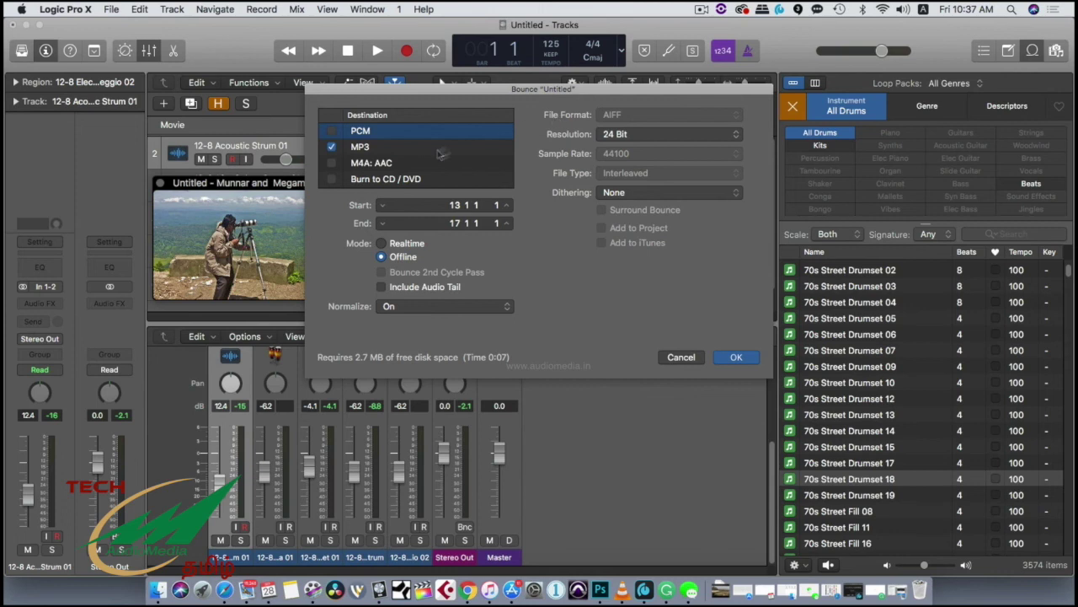
left_click(424, 147)
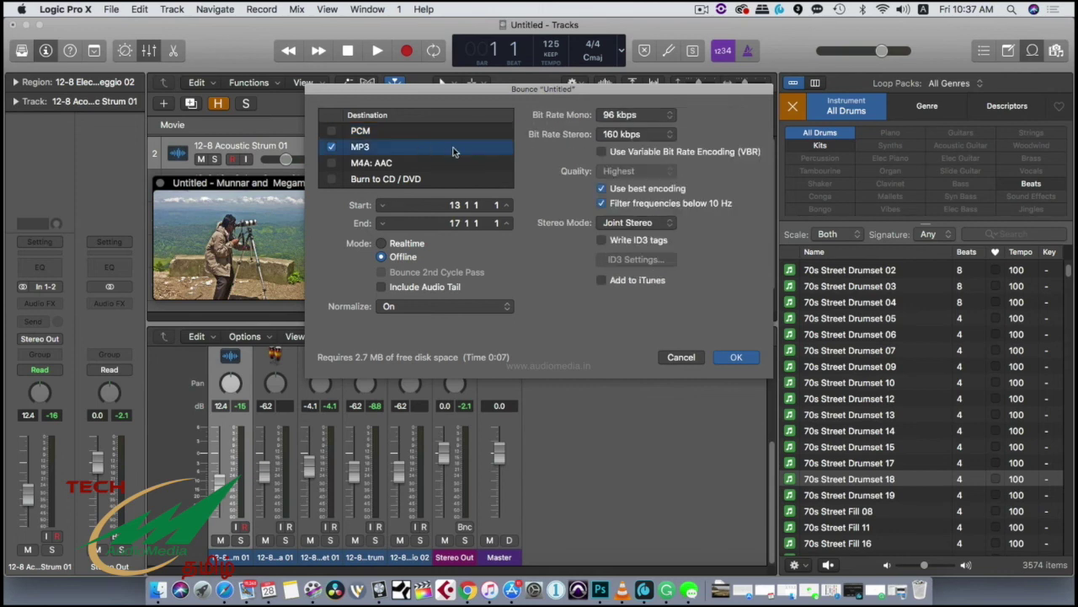
left_click(355, 132)
left_click(331, 133)
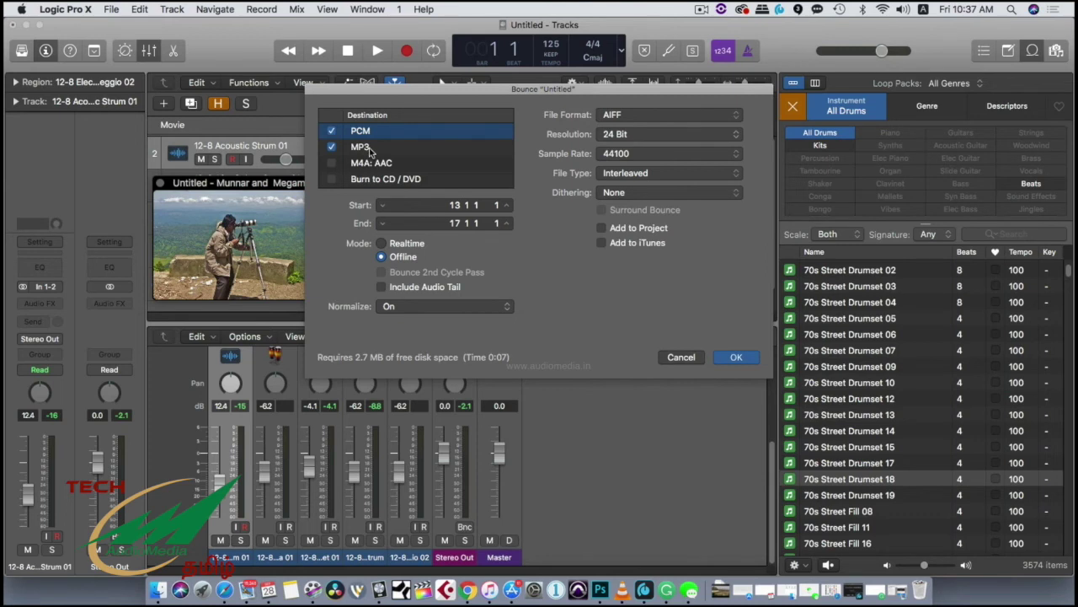
Step: Set the PCM bounce to Wave format with 16 Bit resolution and a 48000 sample rate
left_click(615, 117)
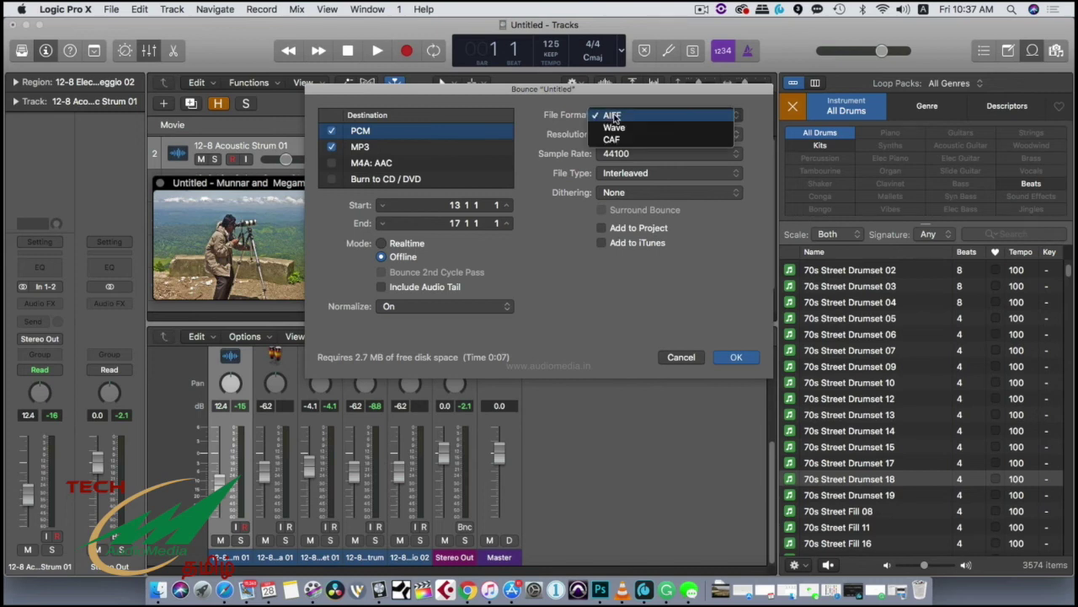
left_click(619, 128)
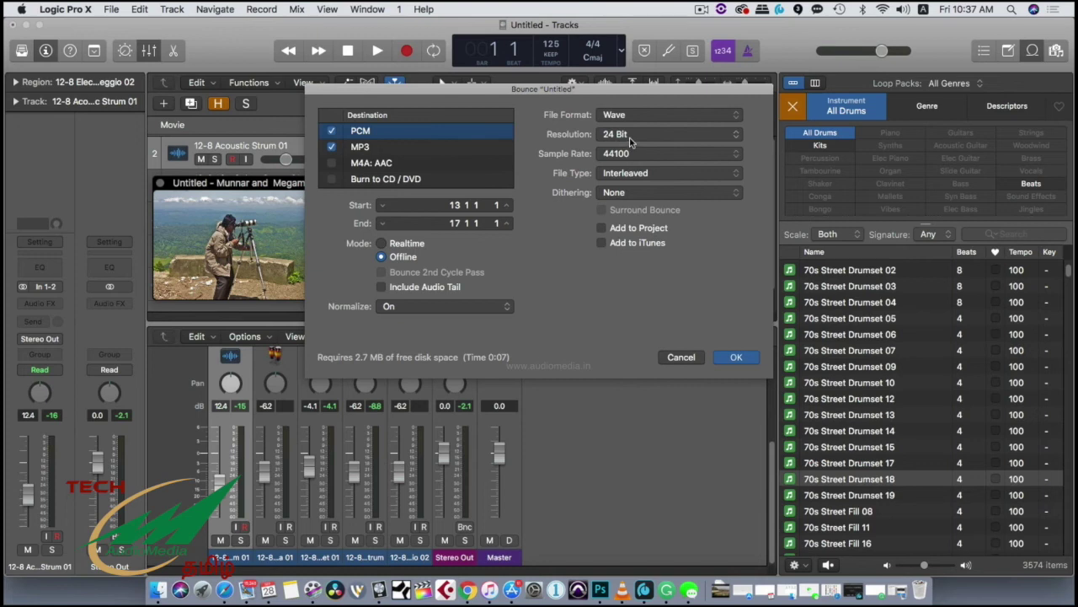
left_click(632, 136)
left_click(634, 120)
left_click(625, 155)
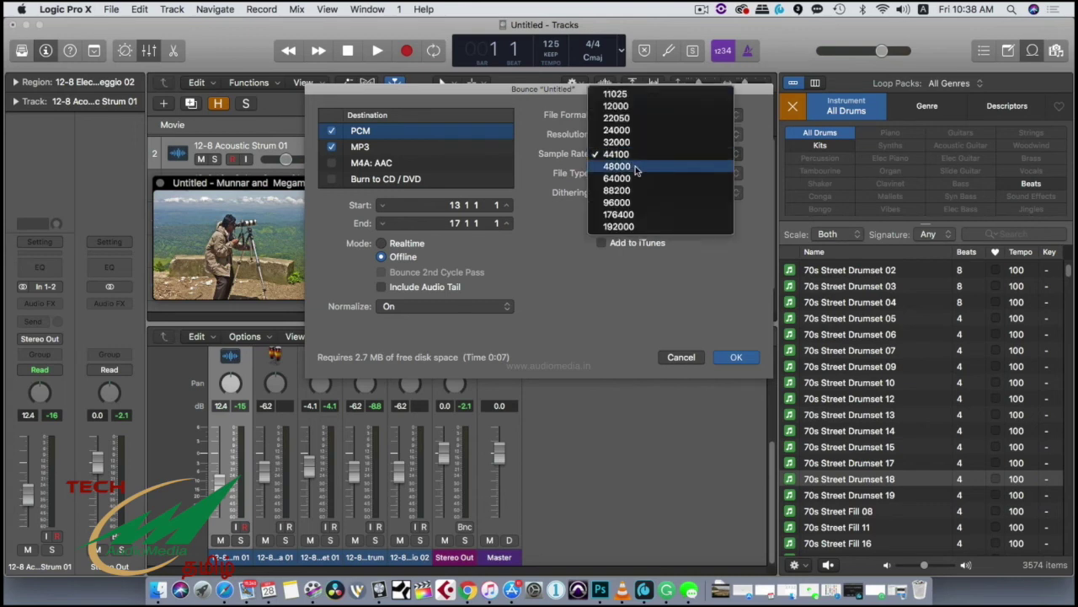
left_click(636, 169)
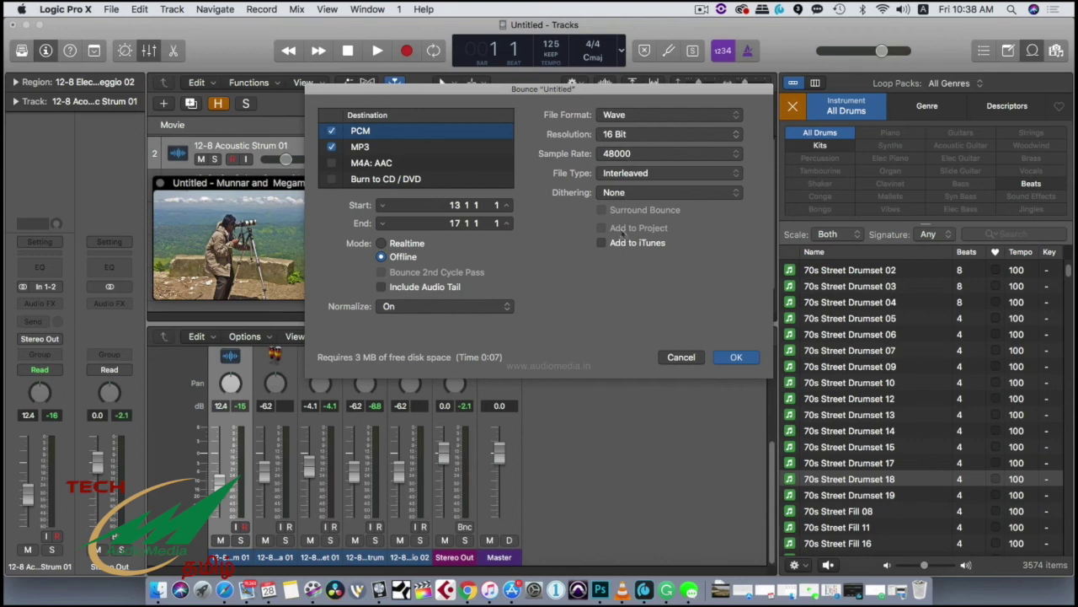
Step: Accept the bounce settings and bounce the music to the Desktop under the name My Music 01
left_click(737, 357)
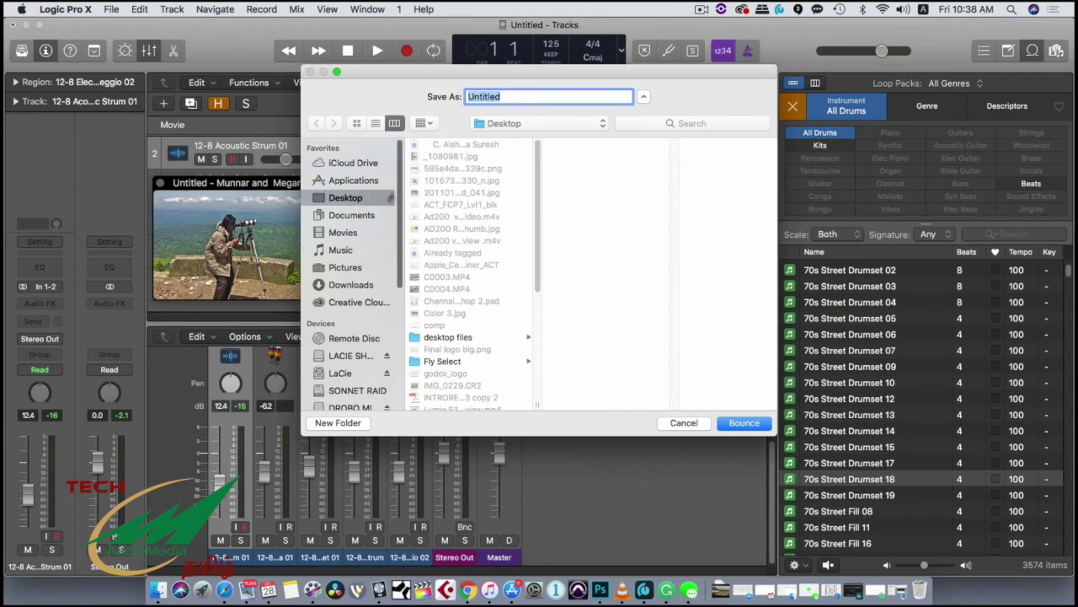
left_click(344, 251)
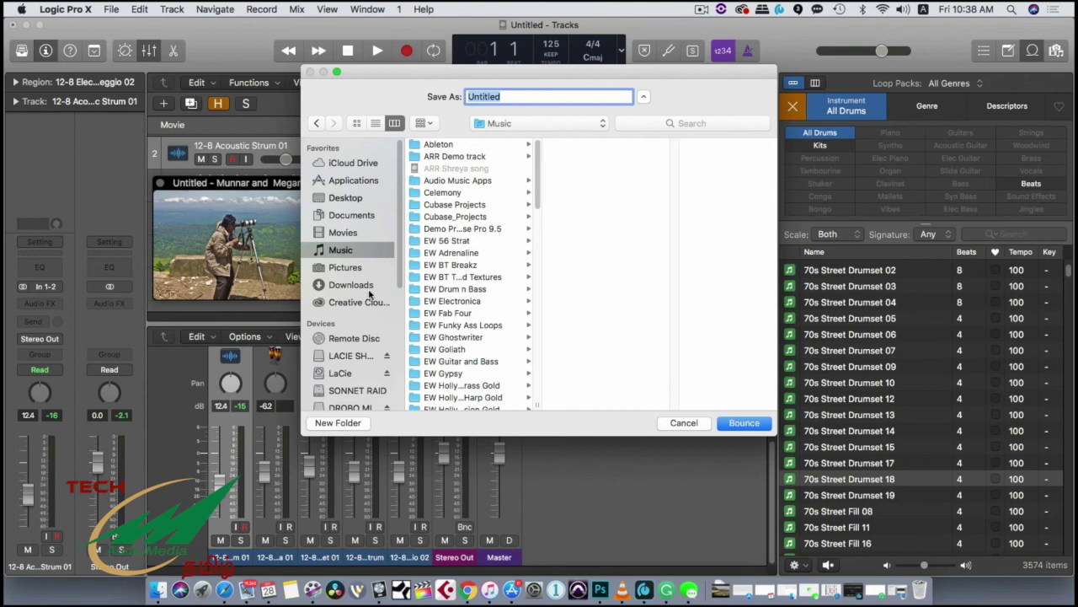
left_click(345, 198)
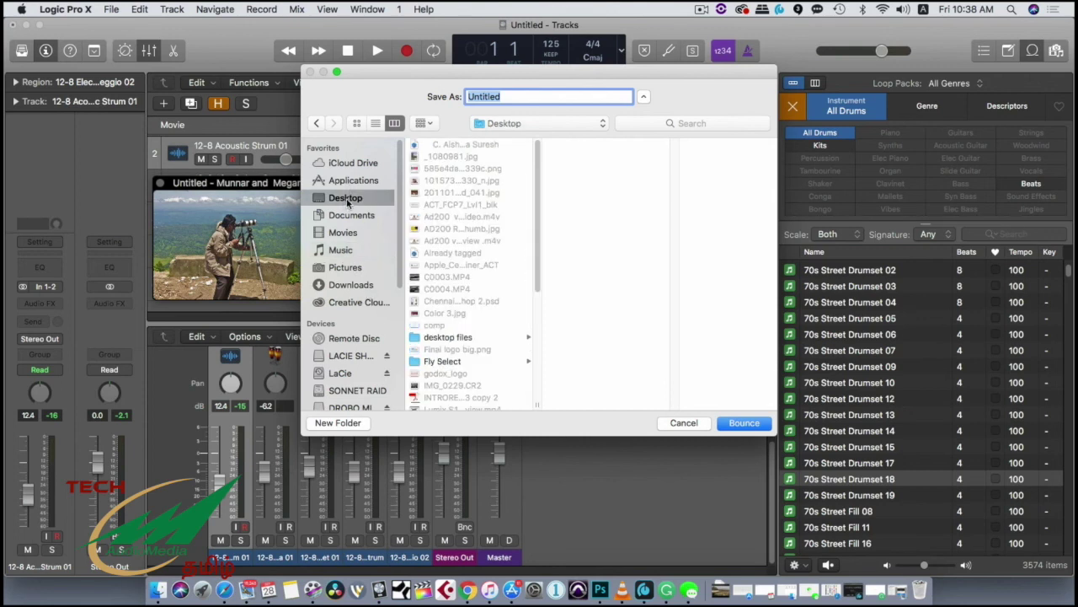
left_click(515, 95)
left_click_drag(515, 95, 418, 85)
type("My ")
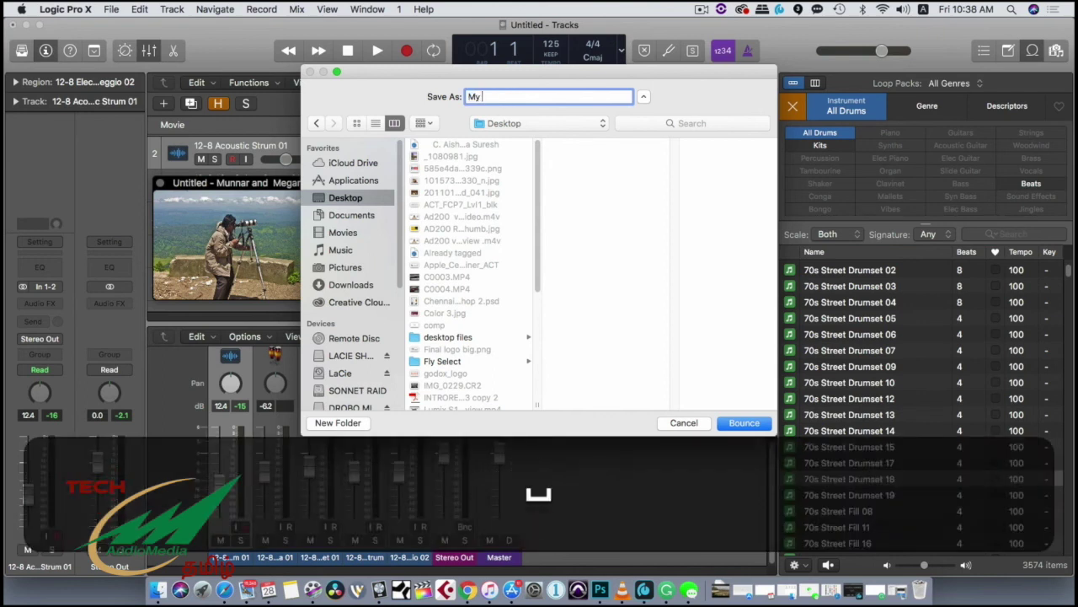
type("Music 01")
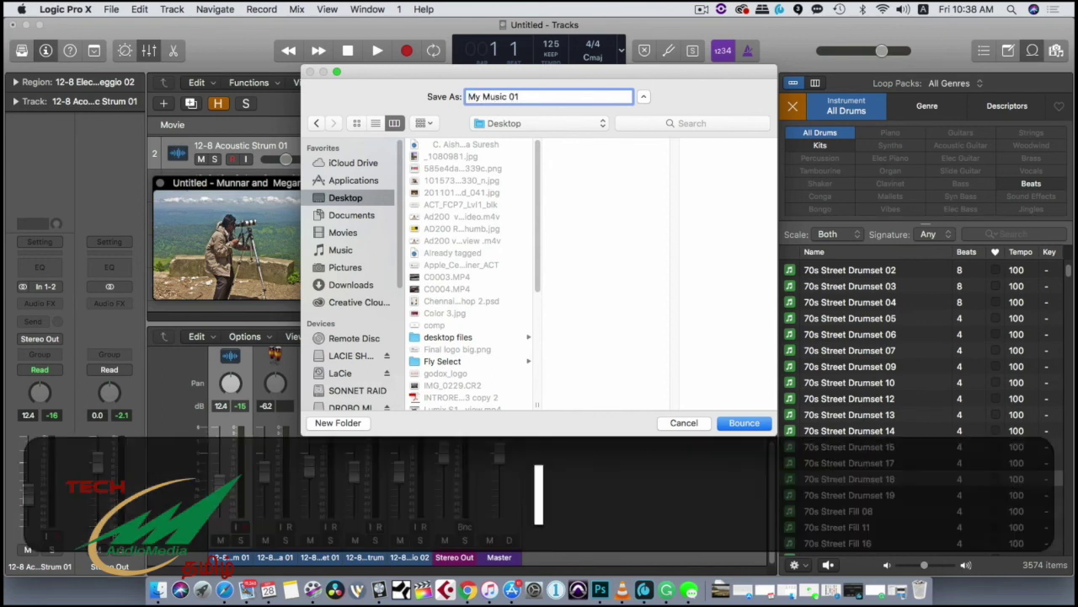
left_click(744, 423)
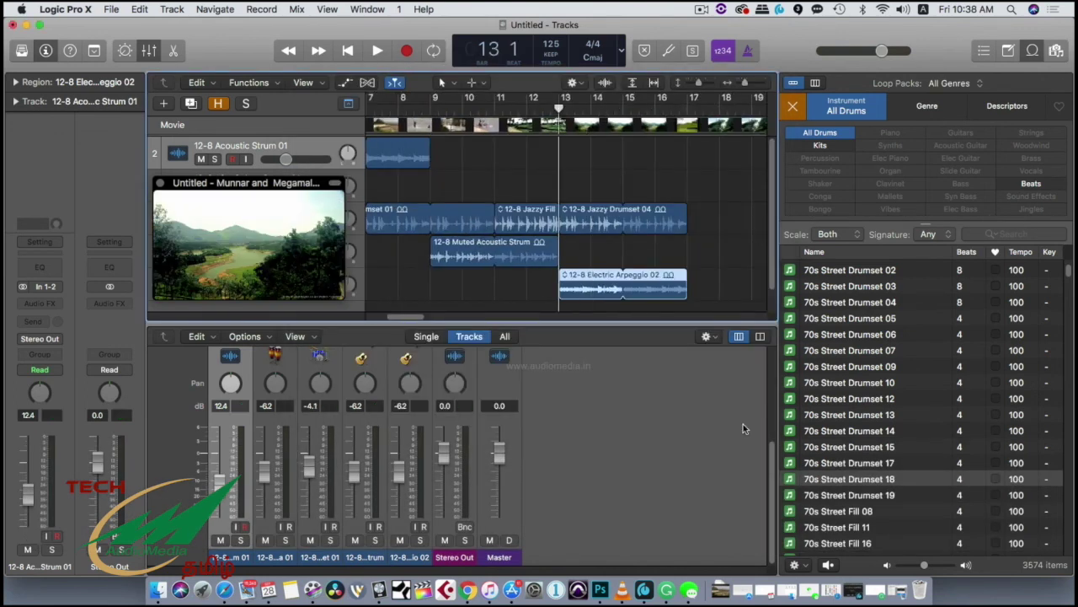
Step: Hide Logic Pro X and close the Downloads window to check the bounced My Music 01 files on the desktop, returning to Logic Pro X
left_click(64, 9)
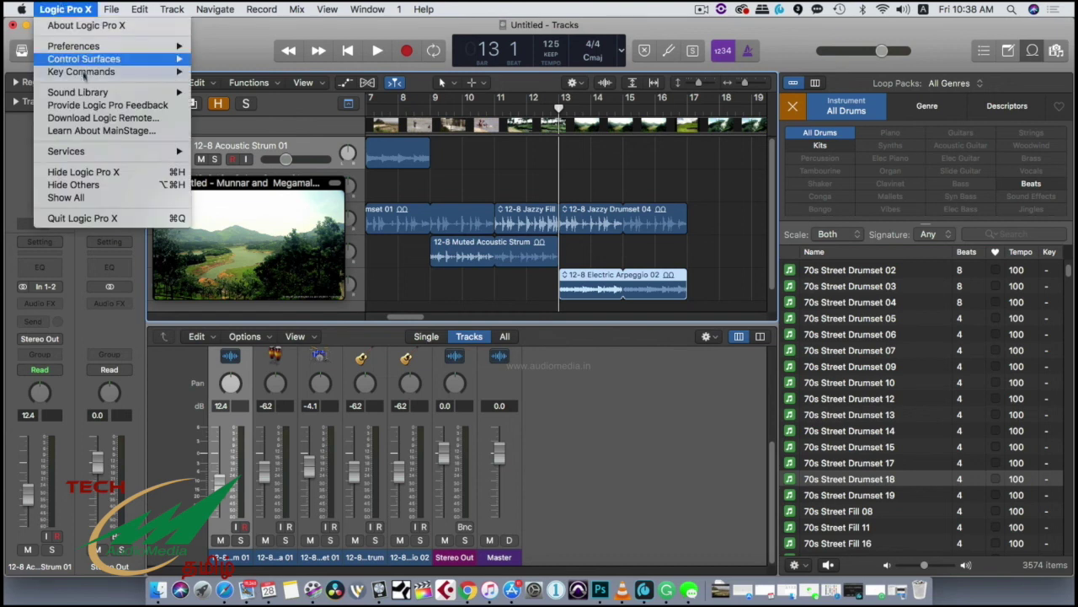
left_click(107, 177)
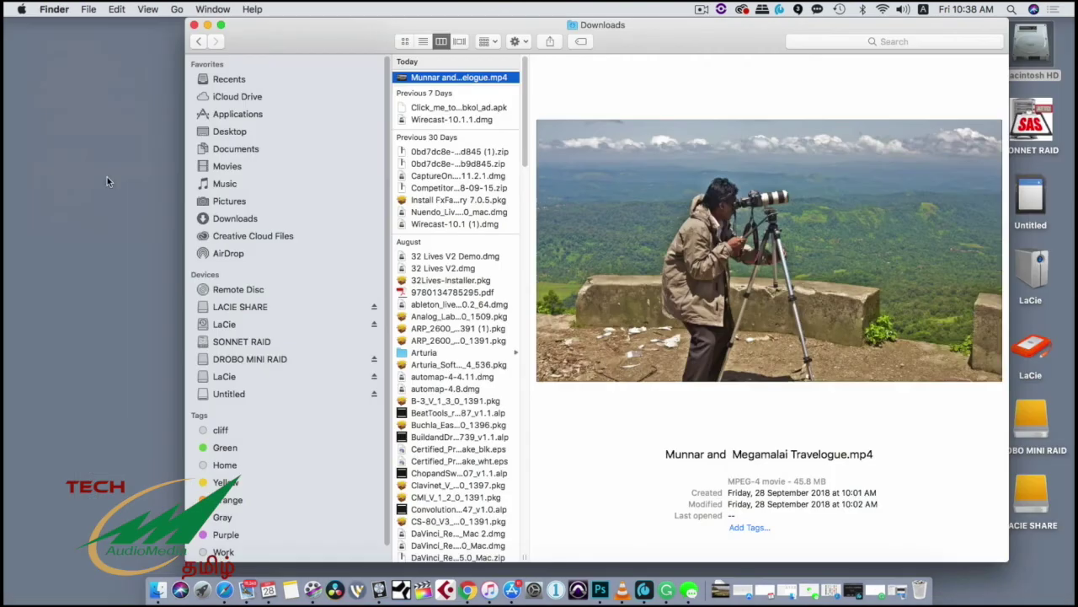
left_click(193, 25)
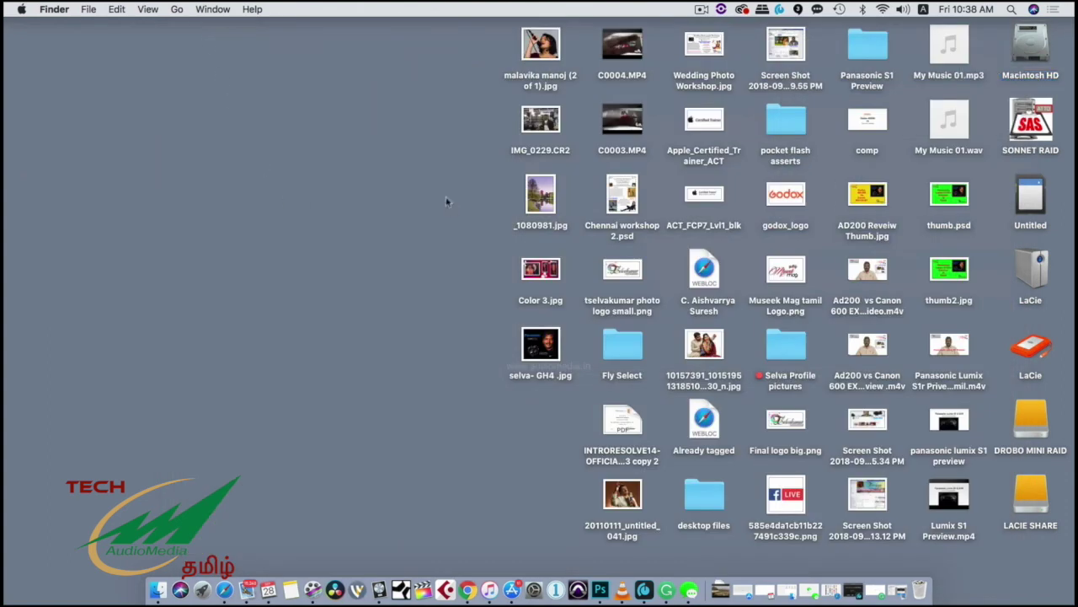
left_click(949, 45)
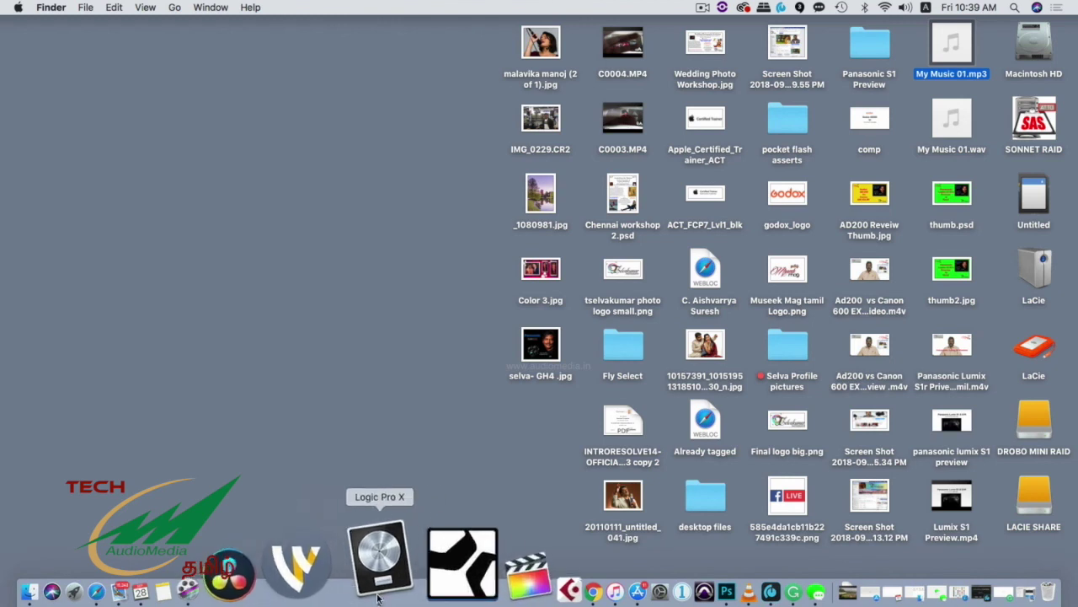
left_click(378, 563)
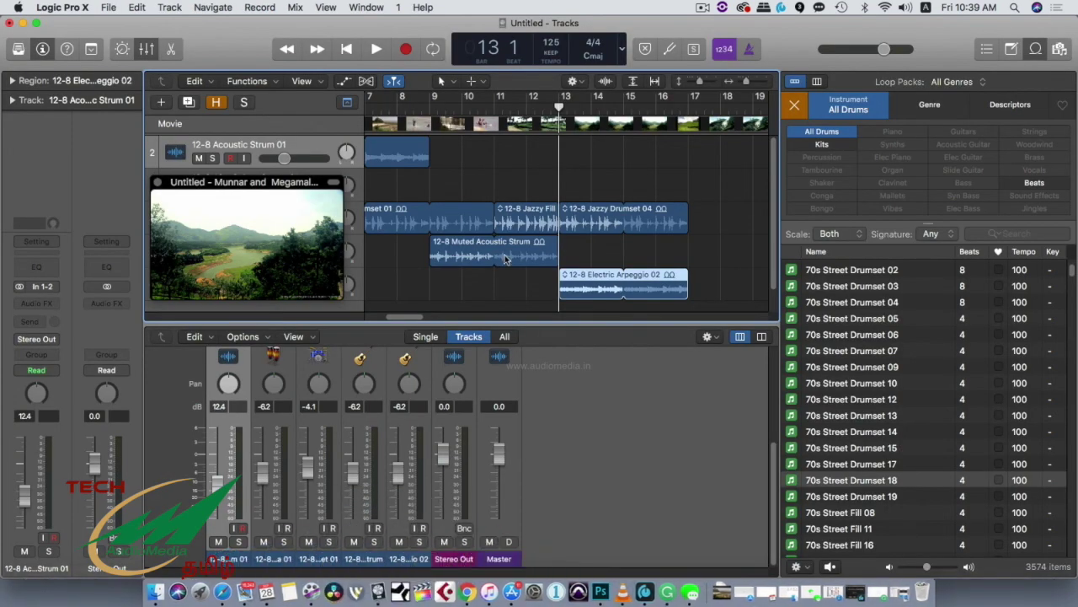